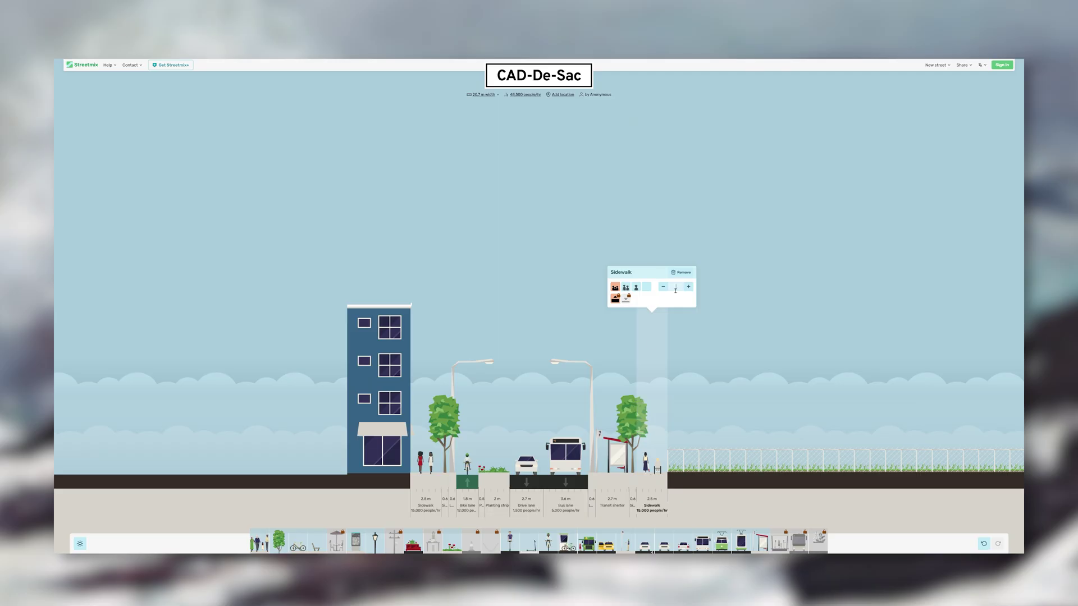
Set the right sidewalk to 3 m and the street width to 21.7 m
key(Return)
mouse_move(432, 296)
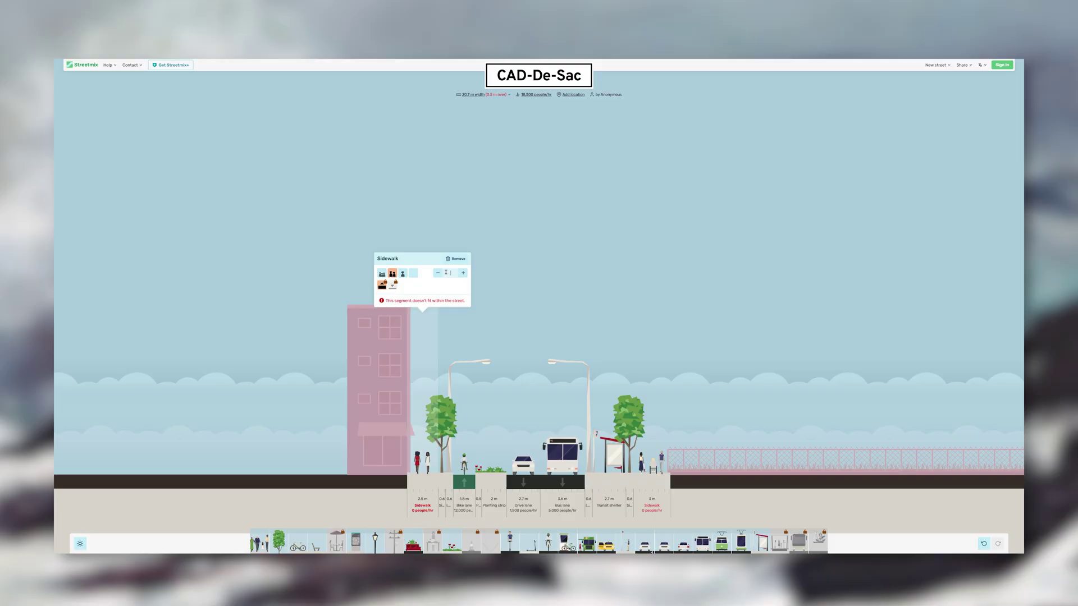
click(473, 94)
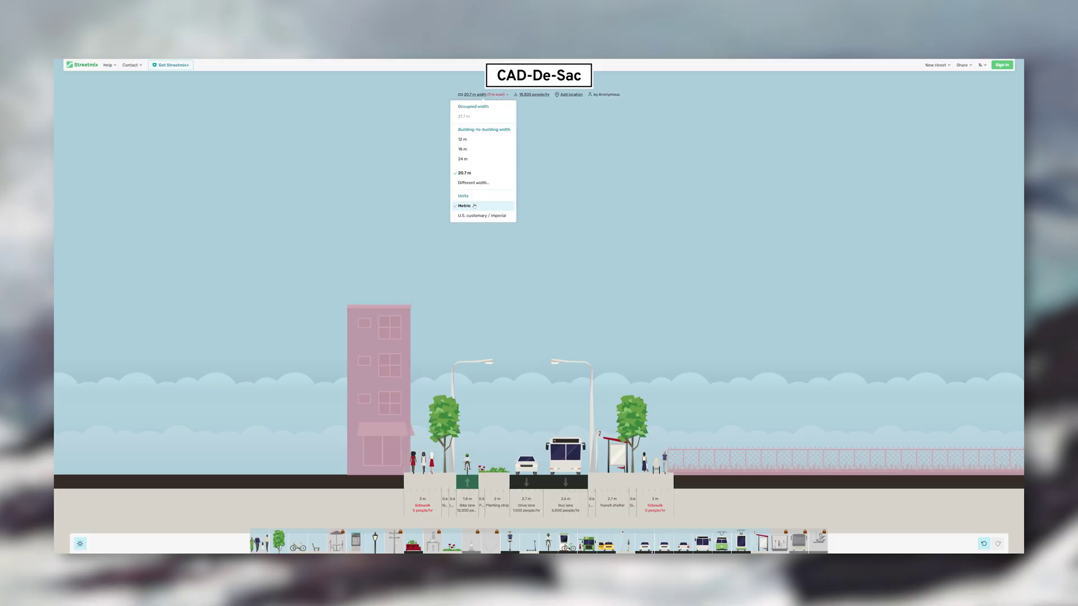
click(474, 182)
click(573, 100)
Turn the right empty lot into waterfront and make the left building the beige variant with window boxes
mouse_move(740, 429)
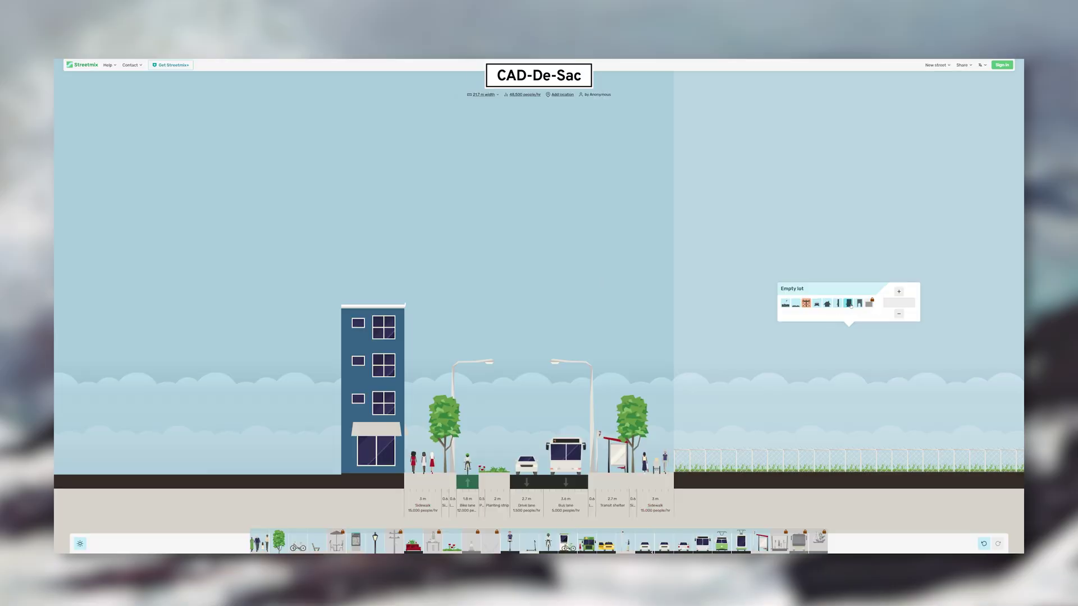
click(796, 303)
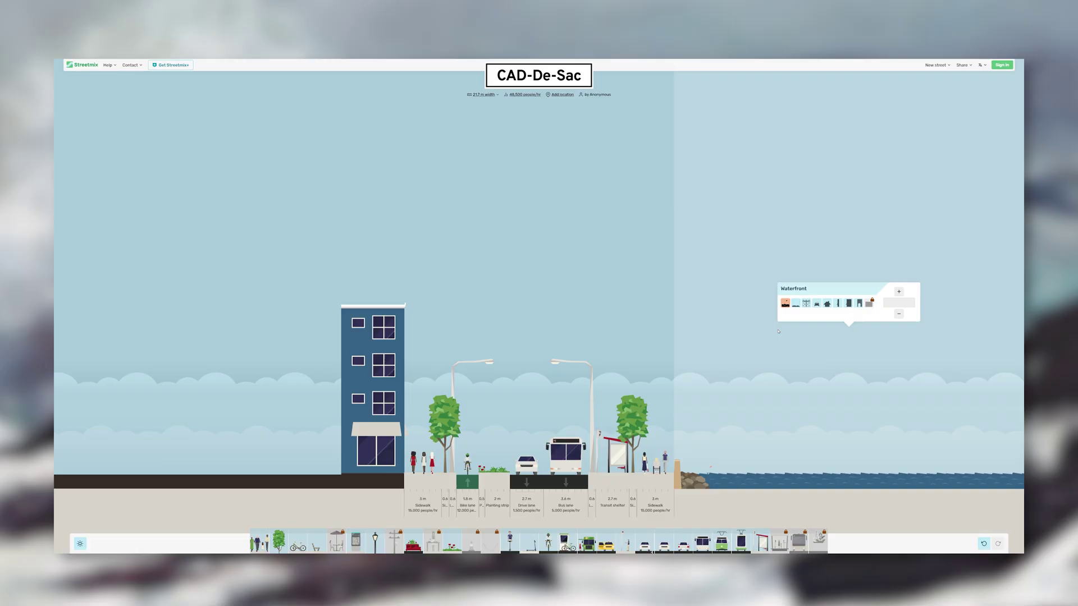
mouse_move(384, 475)
click(239, 304)
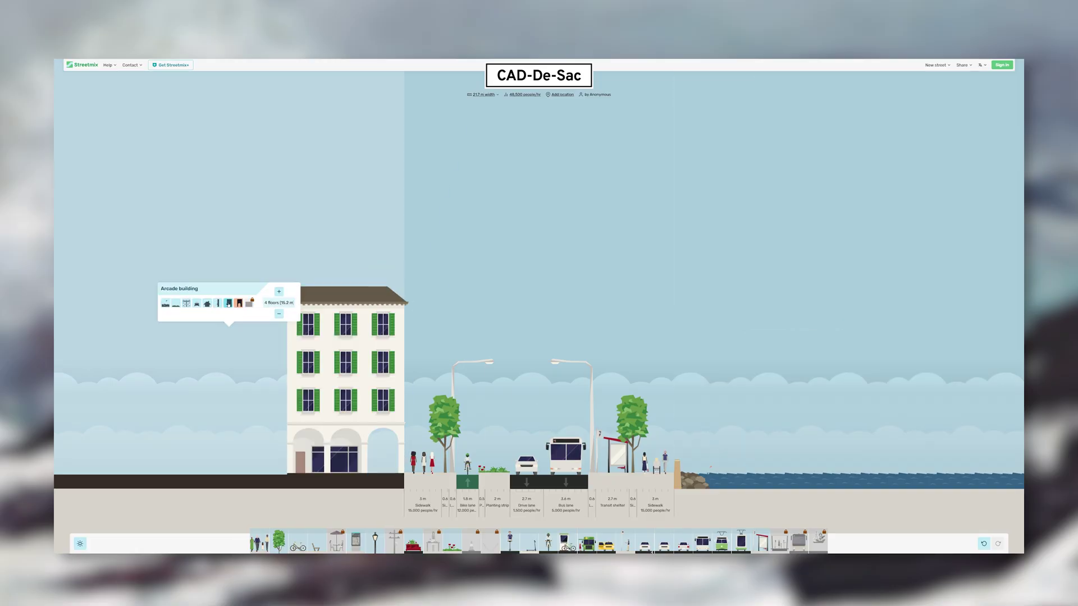
click(229, 304)
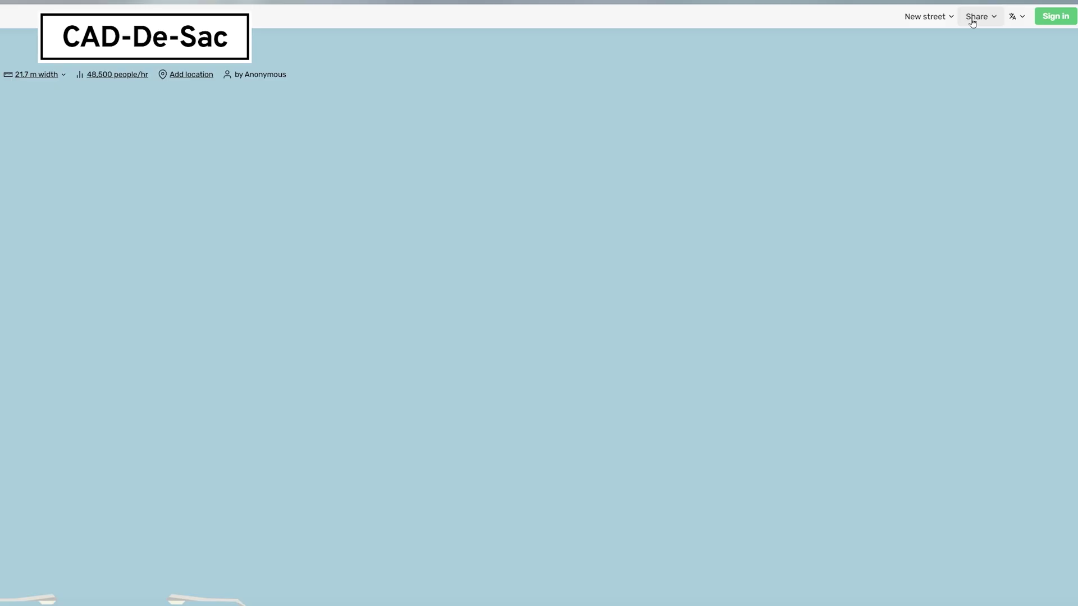
Save the street as an image with transparent sky and segment names and widths, without the street name
click(962, 65)
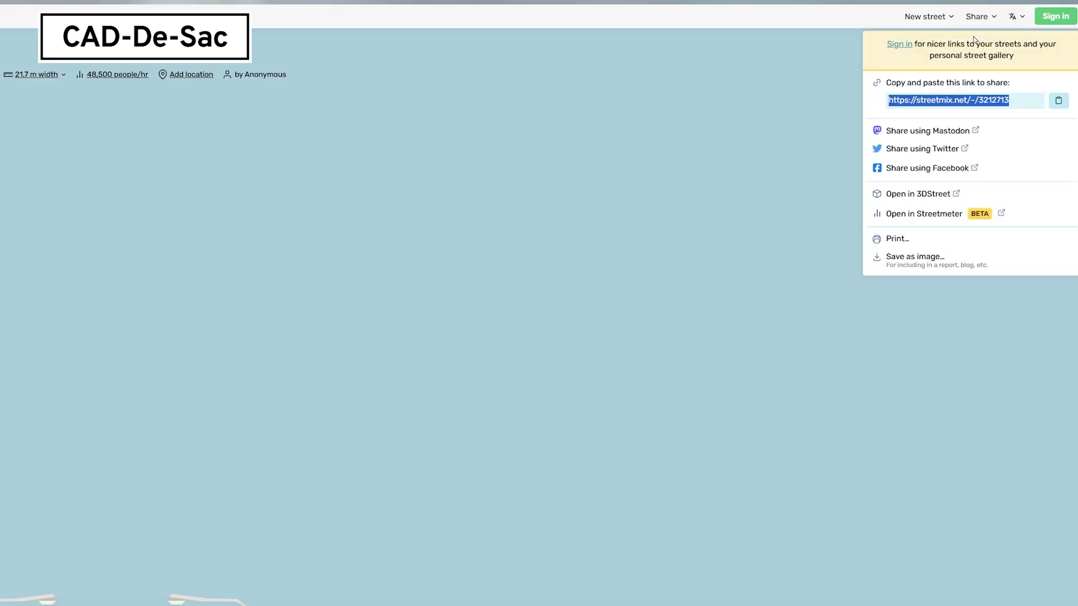
click(925, 261)
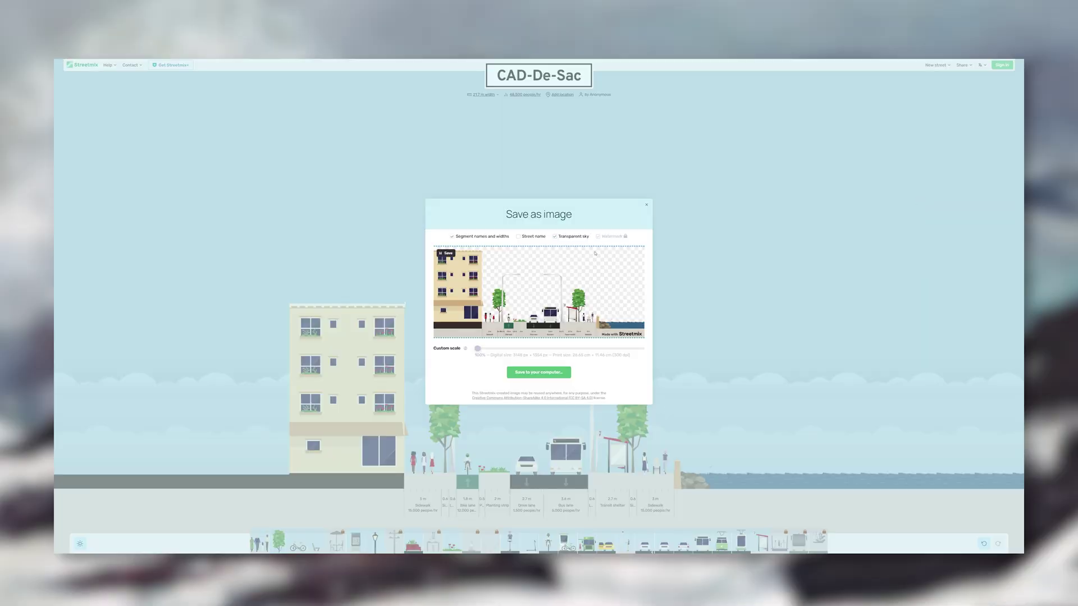
click(571, 236)
click(571, 236)
click(533, 236)
click(533, 236)
click(492, 239)
click(491, 238)
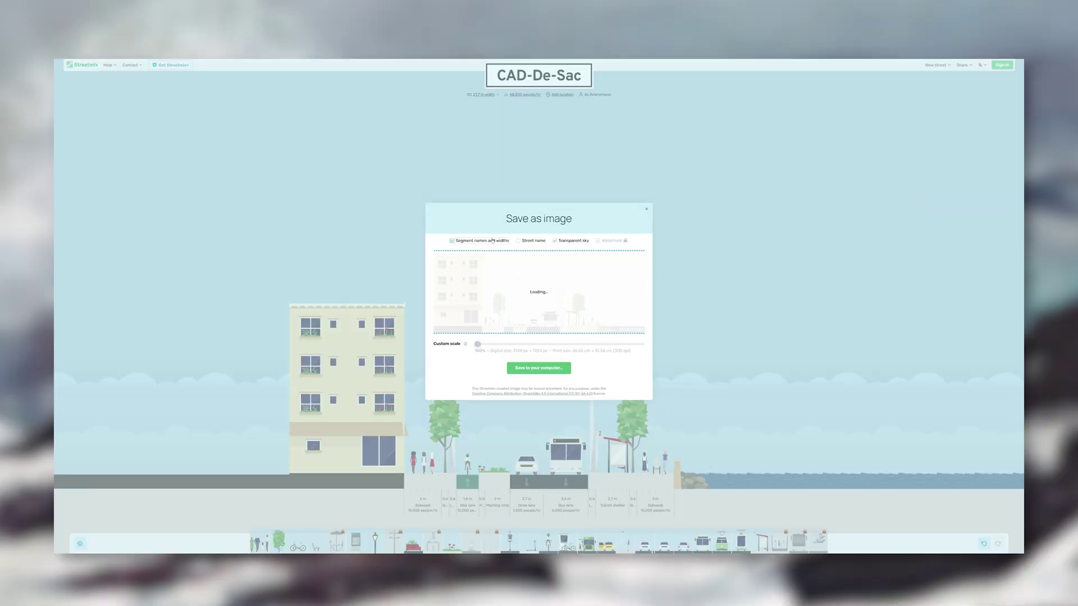
click(539, 373)
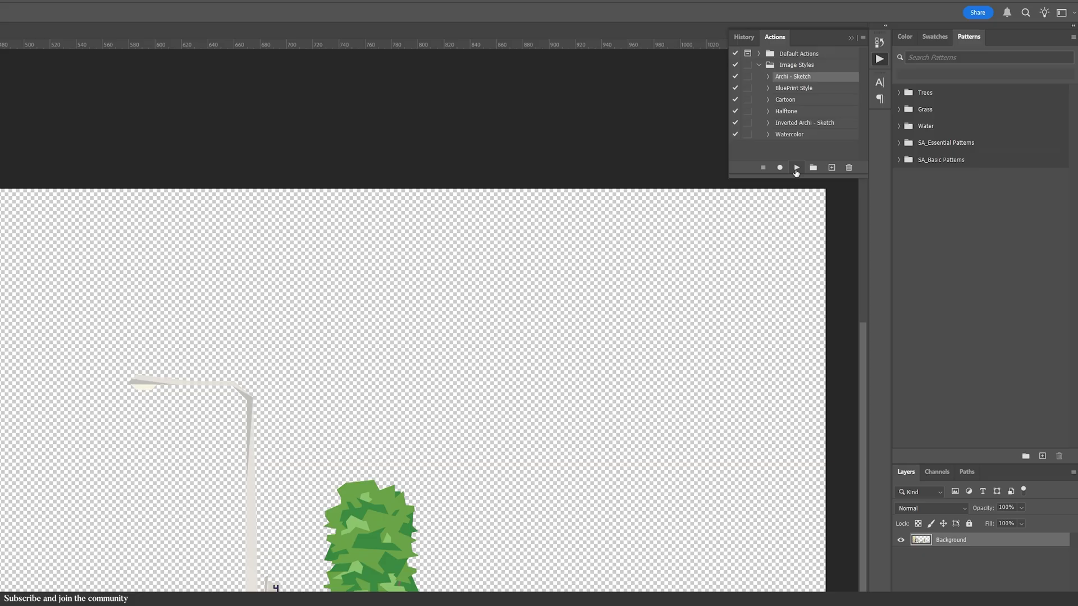
Play the Image Styles > Archi - Sketch action on the street section
click(796, 168)
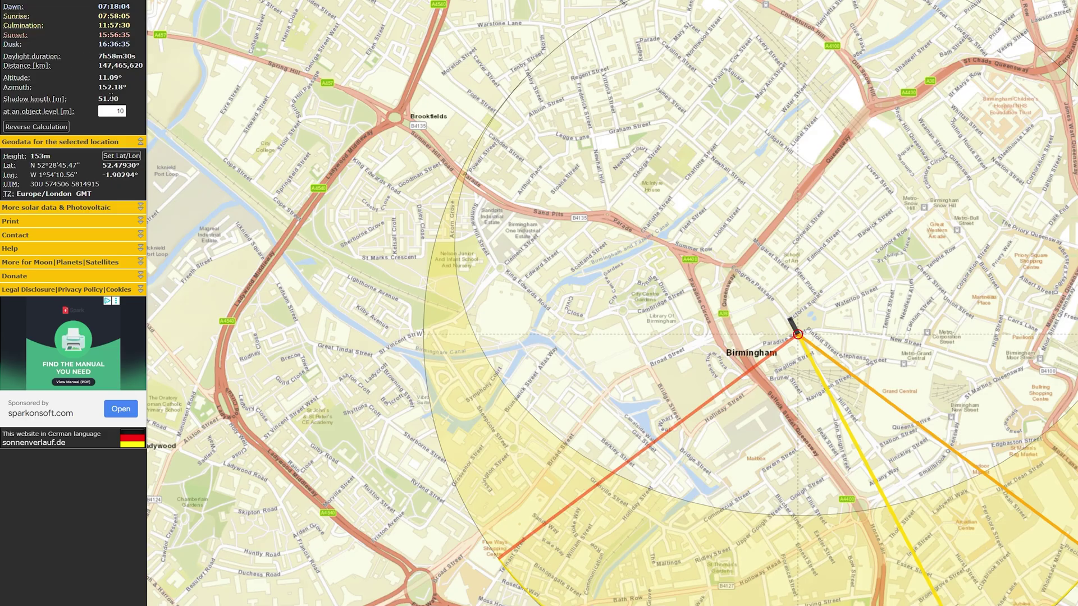
Expand the More solar data & Photovoltaic panel and the Print options for Birmingham
click(128, 205)
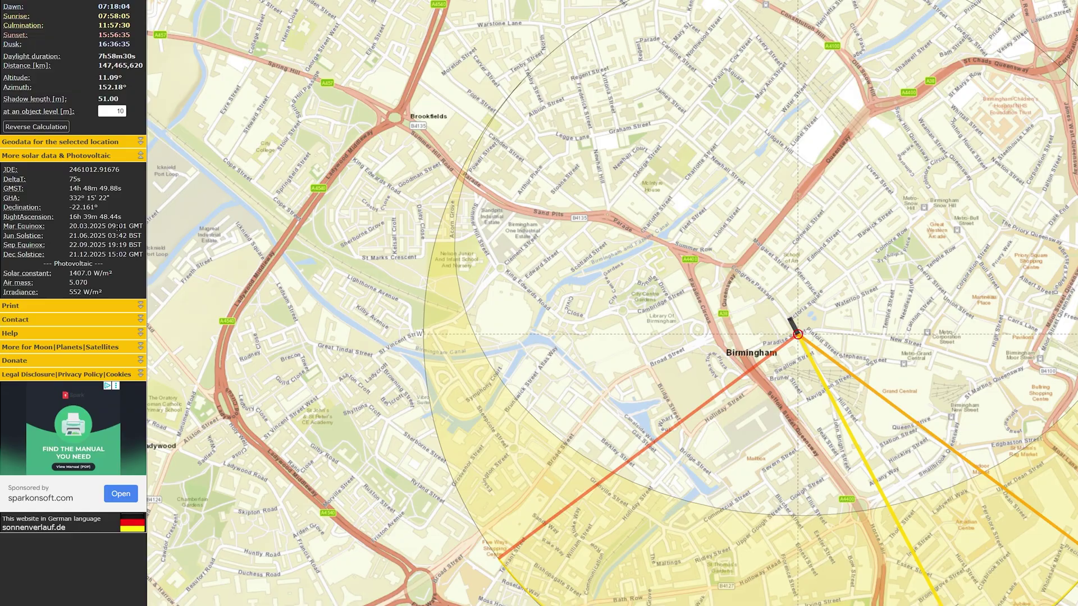
click(109, 306)
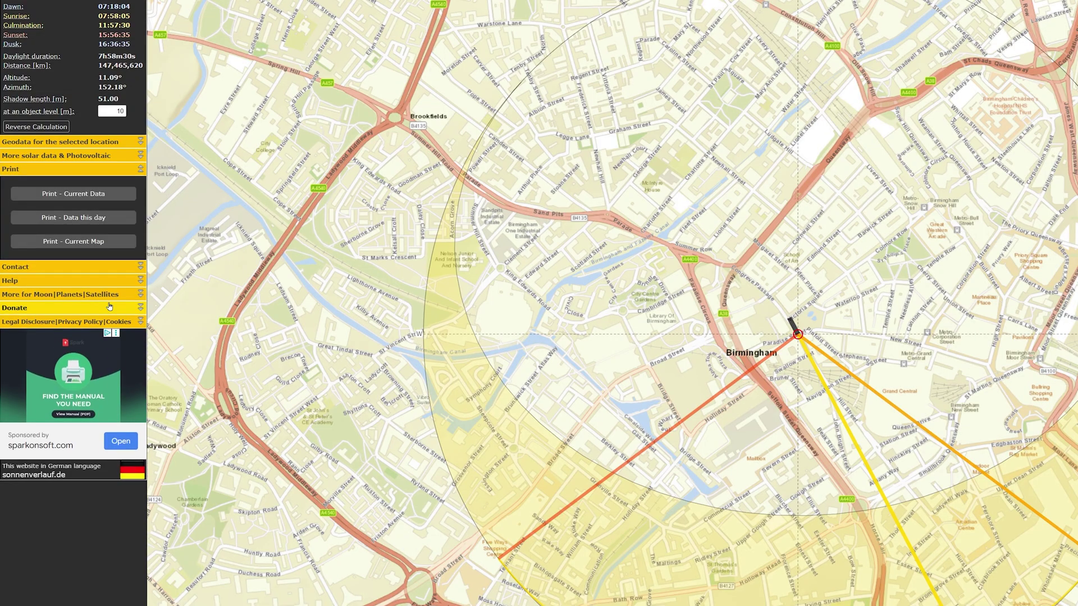
Print the current sun-path map and mask it to a circle drawn around the diagram
click(82, 244)
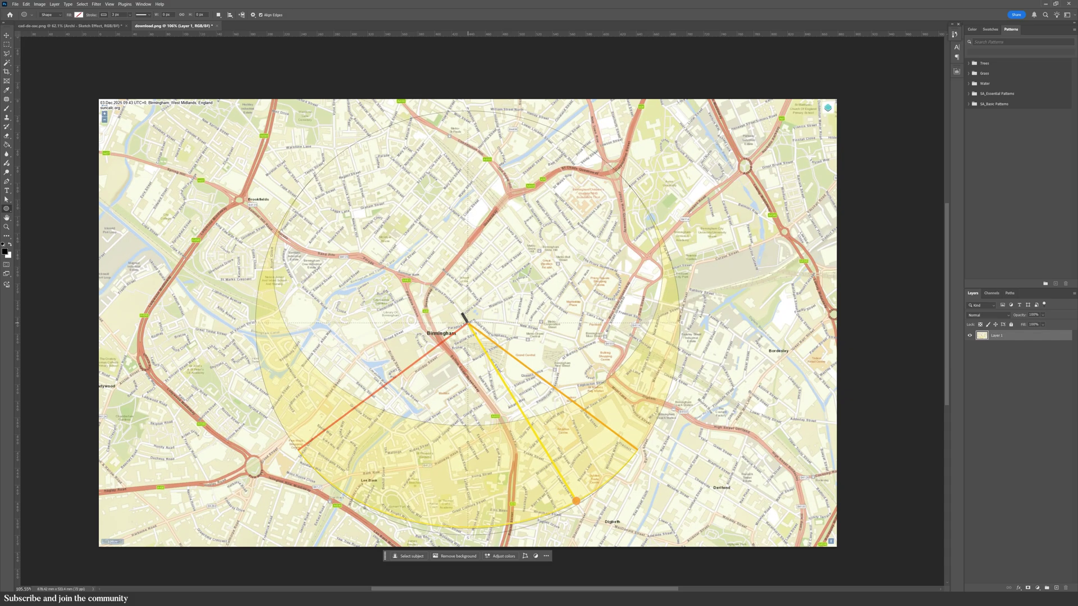
drag(468, 323, 679, 534)
drag(802, 512, 845, 513)
click(1028, 588)
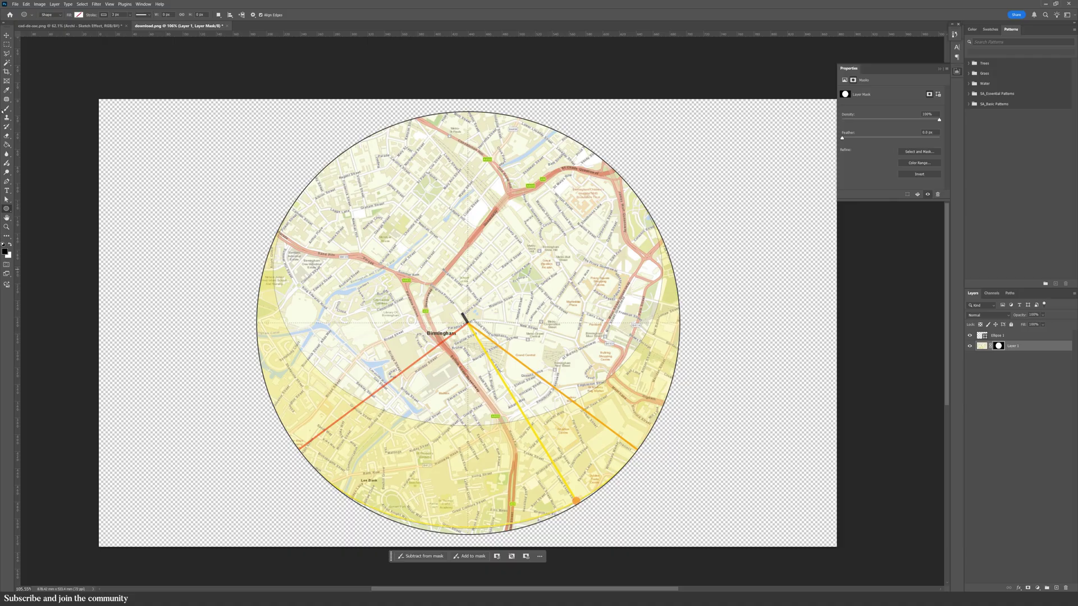
Crop the canvas sides in tightly around the circle
key(c)
drag(98, 323, 249, 323)
key(Return)
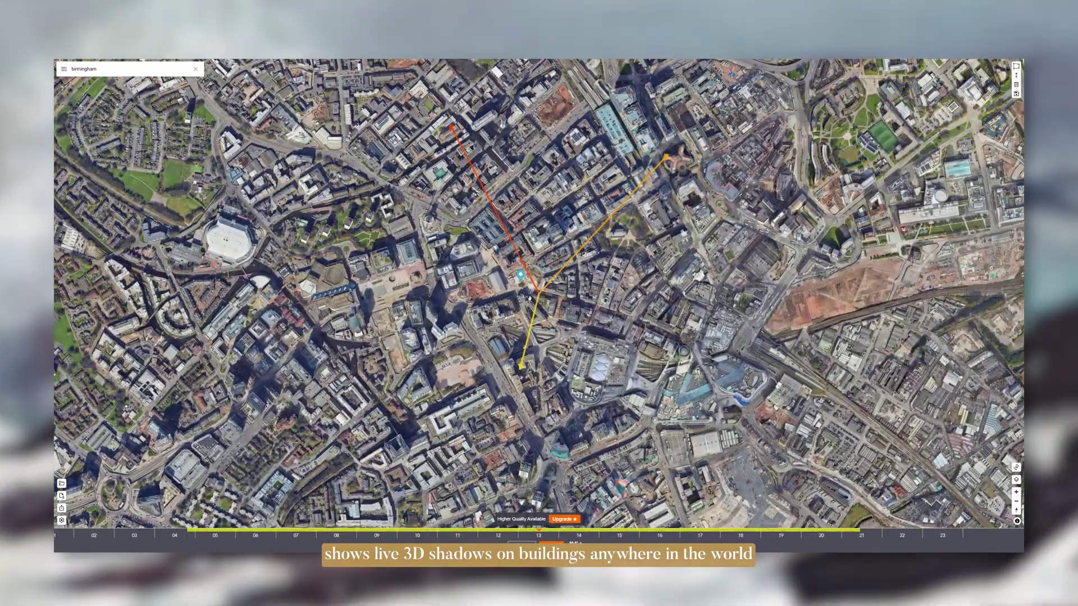
Switch the basemap to Outdoors and show the Hours in the sun layer
click(1016, 480)
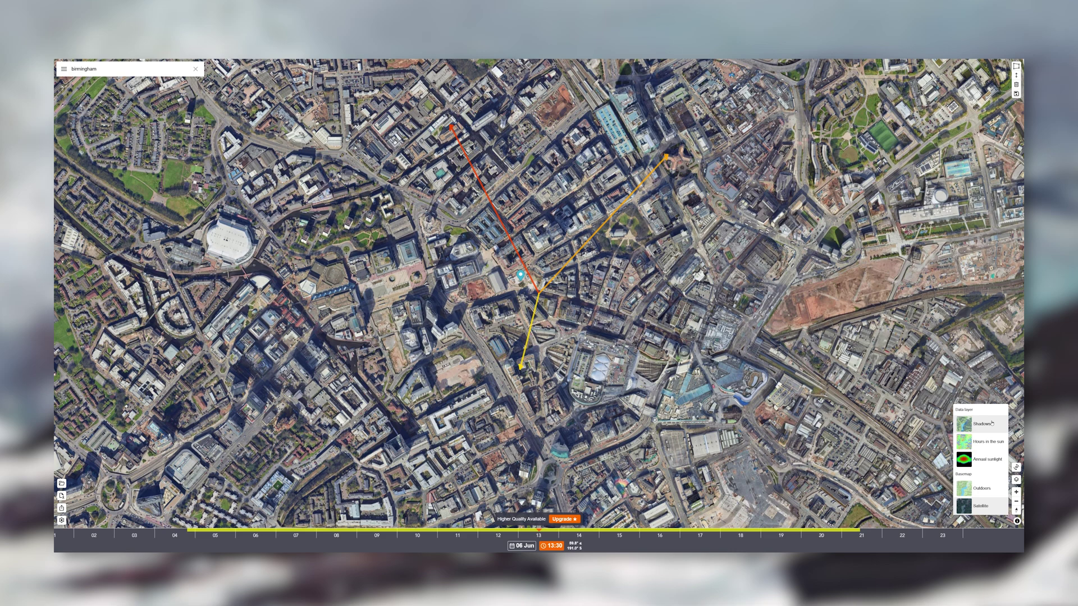
click(991, 489)
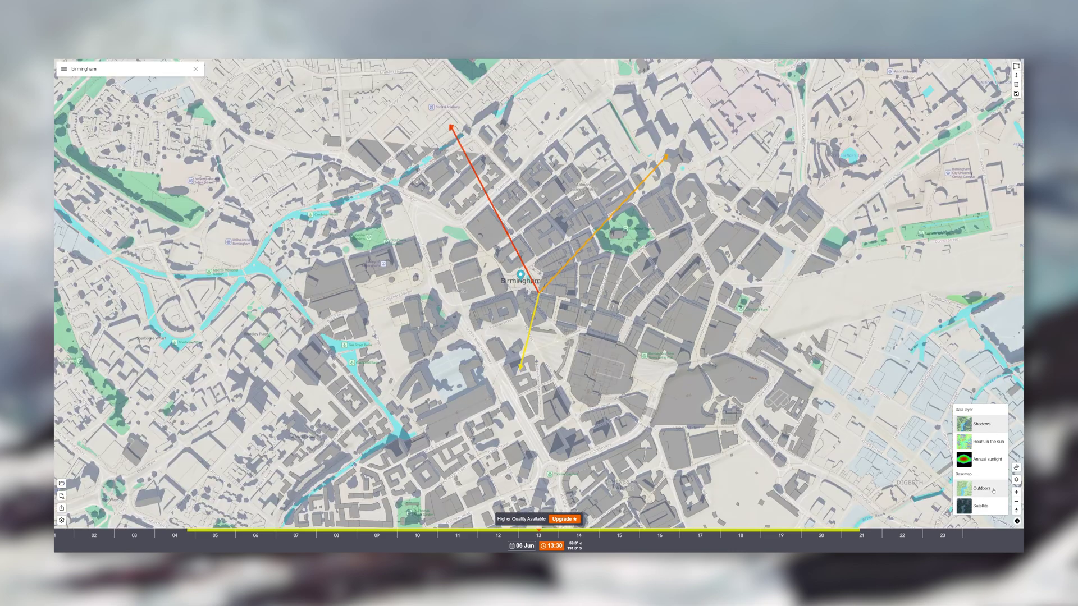
click(980, 443)
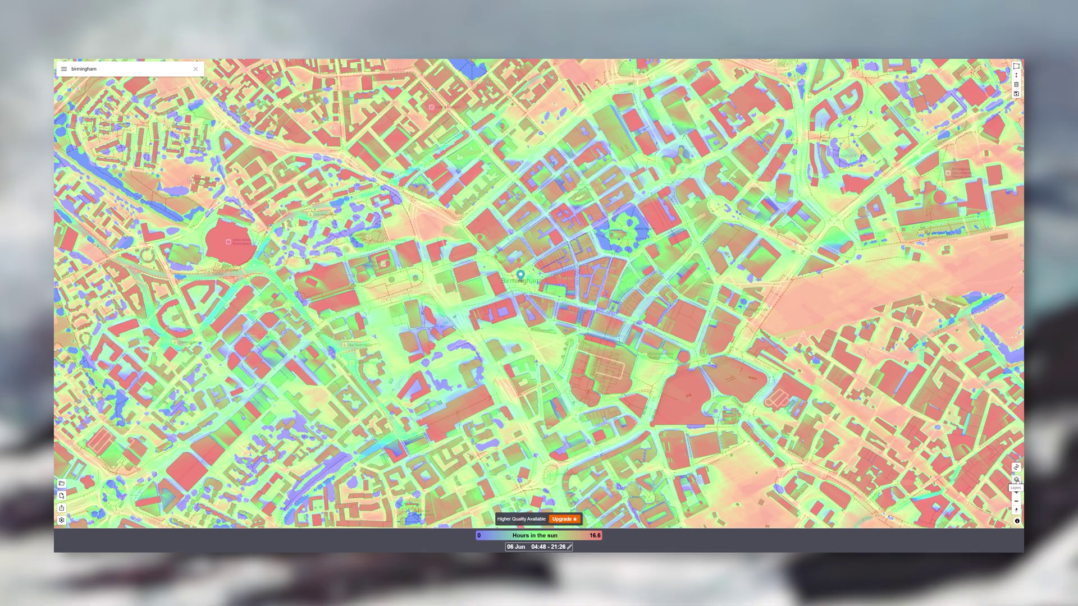
Check the Annual sunlight layer and chart, then return to the Shadows layer
click(1016, 481)
click(998, 466)
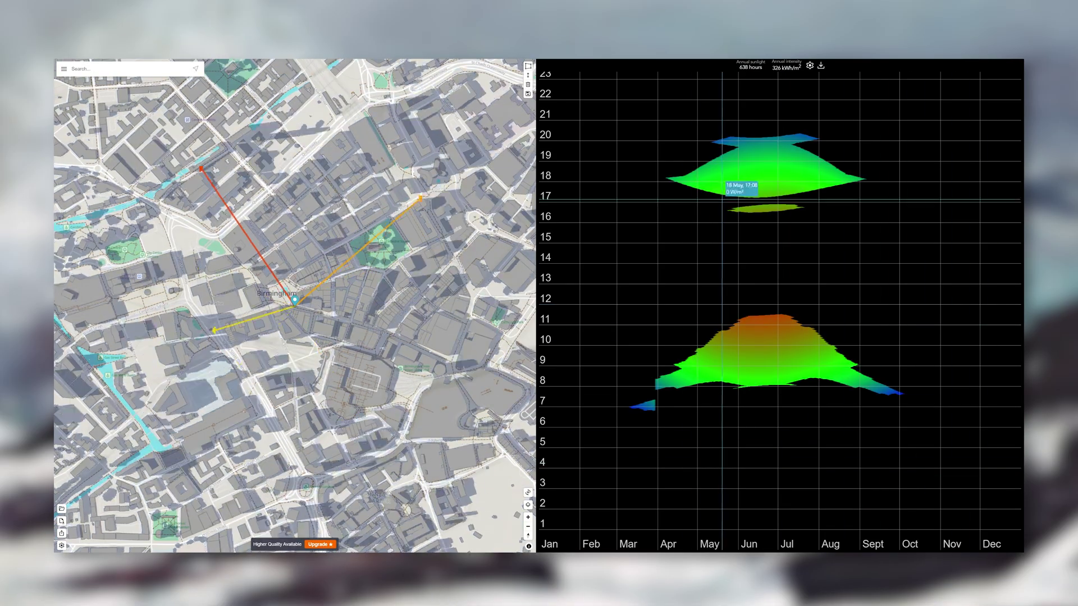
click(528, 505)
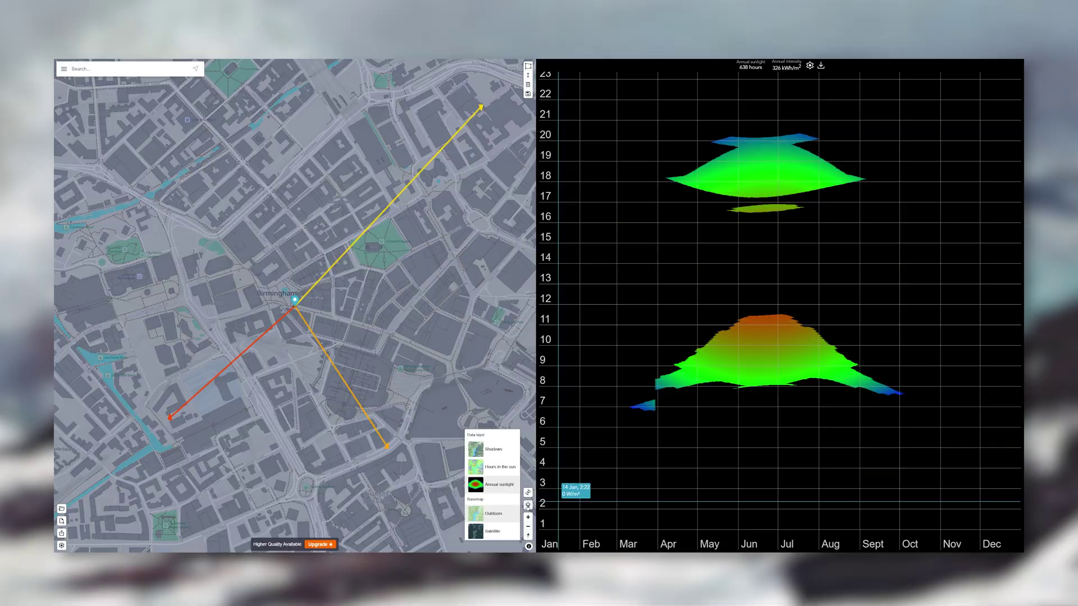
click(509, 455)
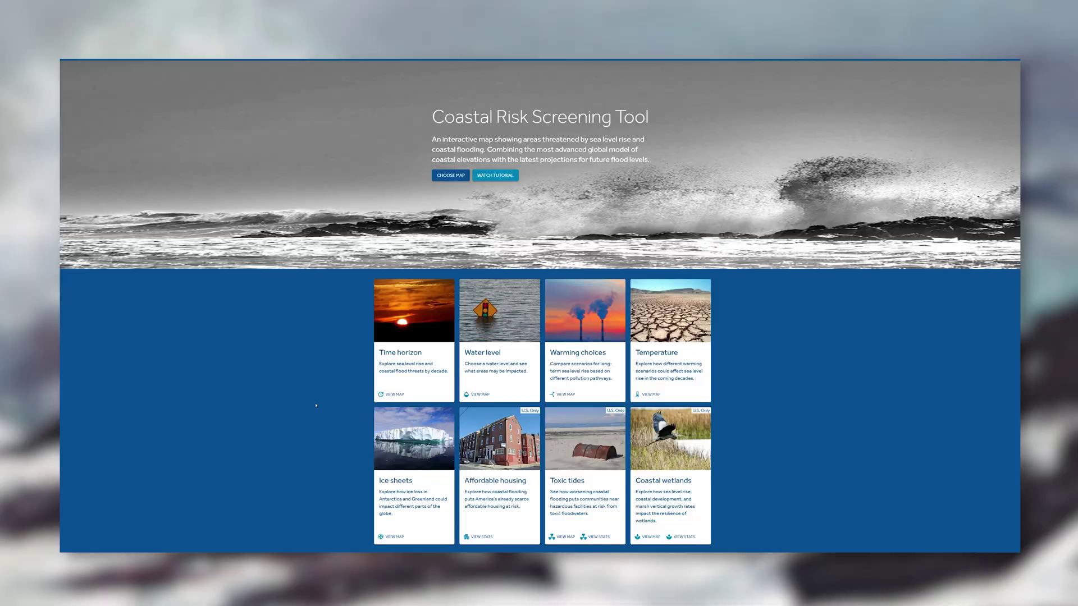
Open the Time horizon card's flood map and drag the Year slider to 2030
click(384, 395)
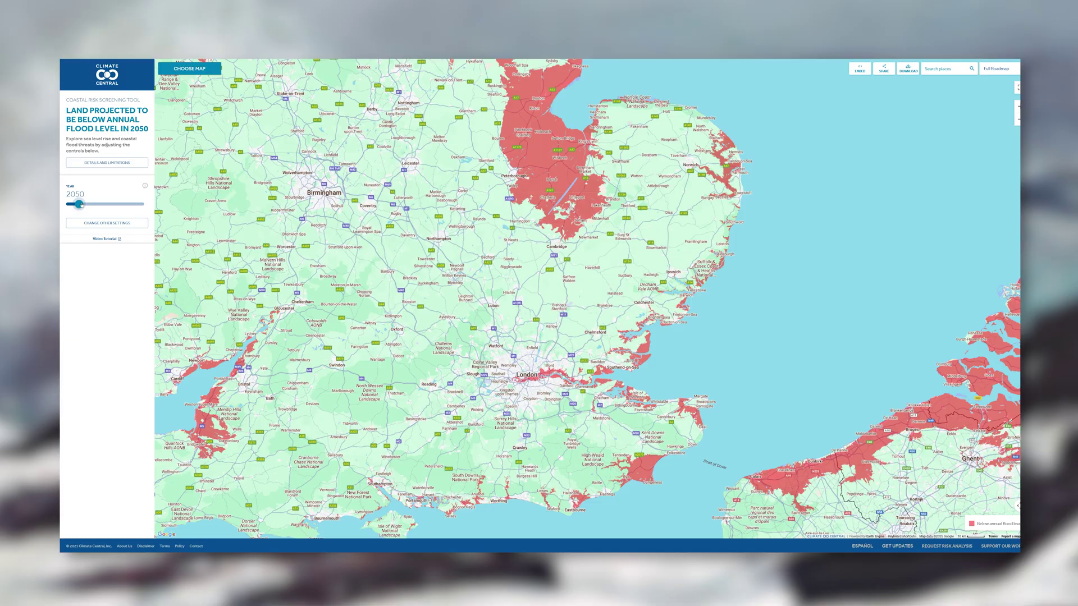
drag(79, 204, 68, 205)
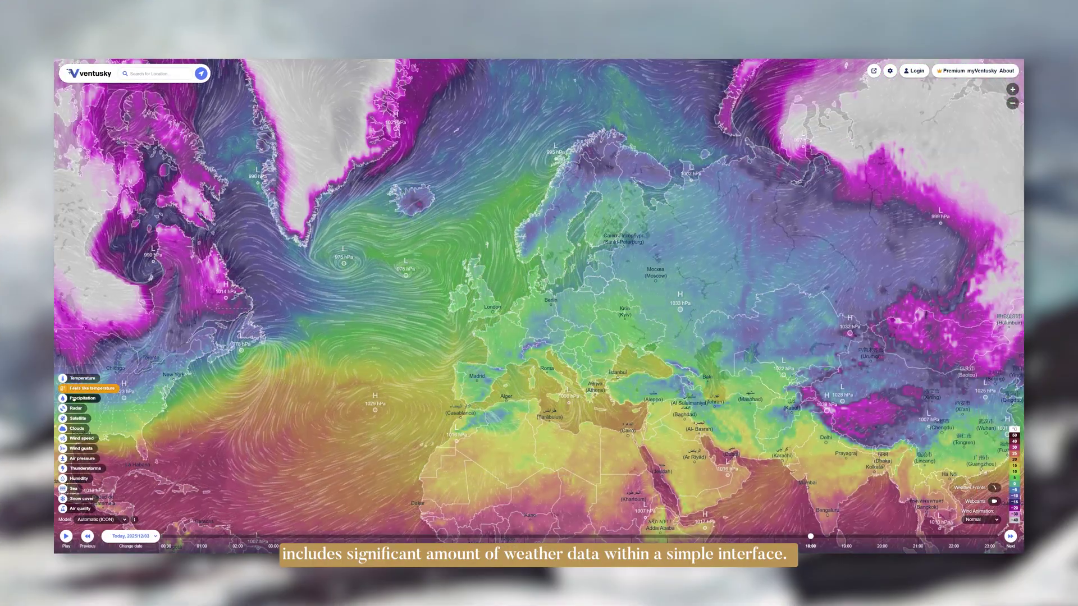
Step through precipitation, radar and satellite layers to Air quality, zoomed in on England
click(72, 398)
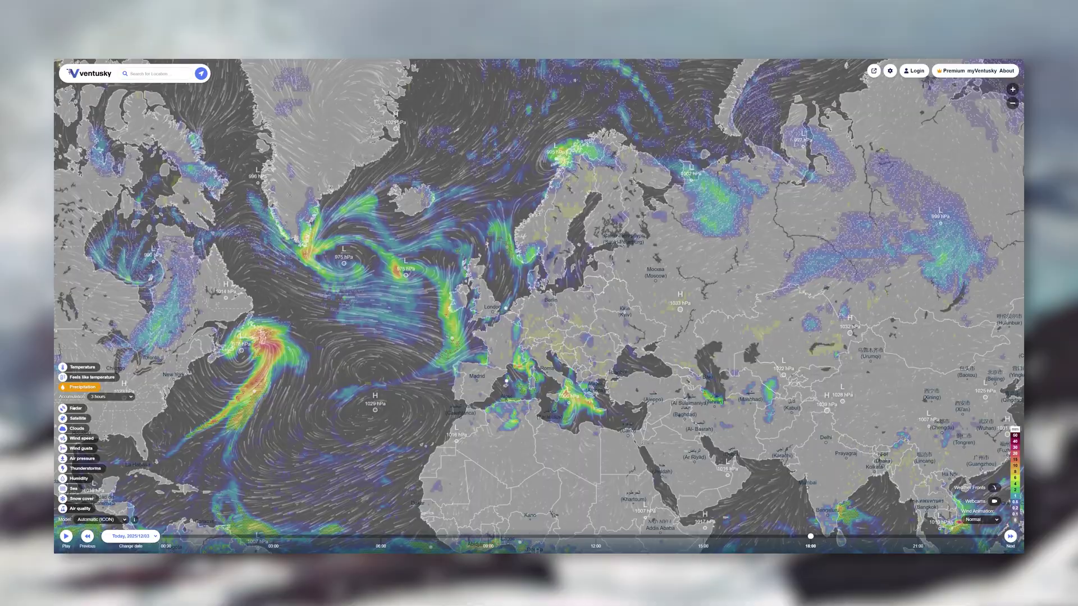
click(73, 408)
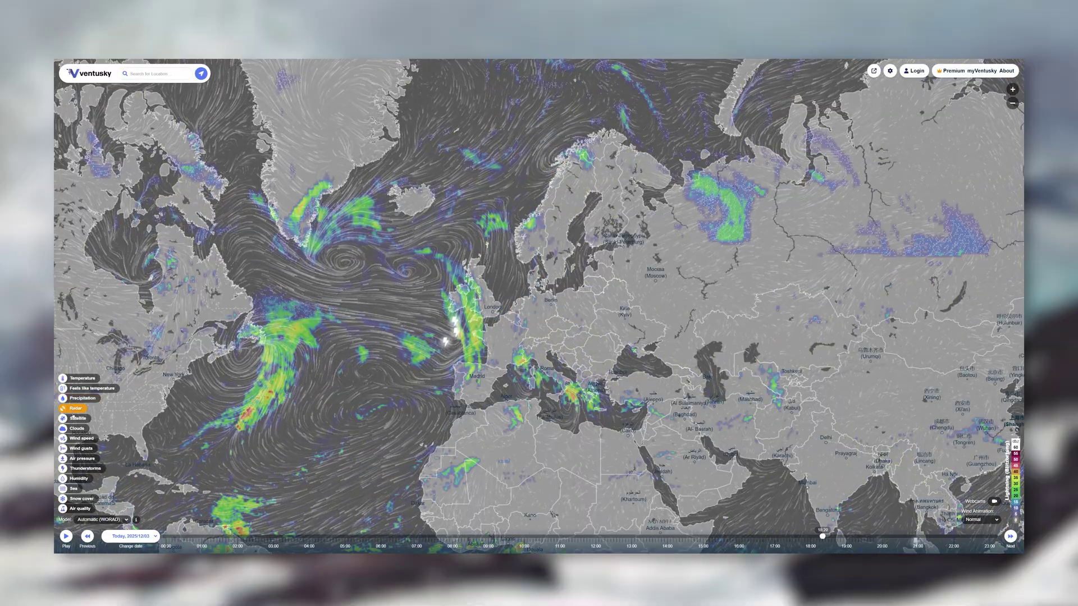
click(75, 419)
click(80, 508)
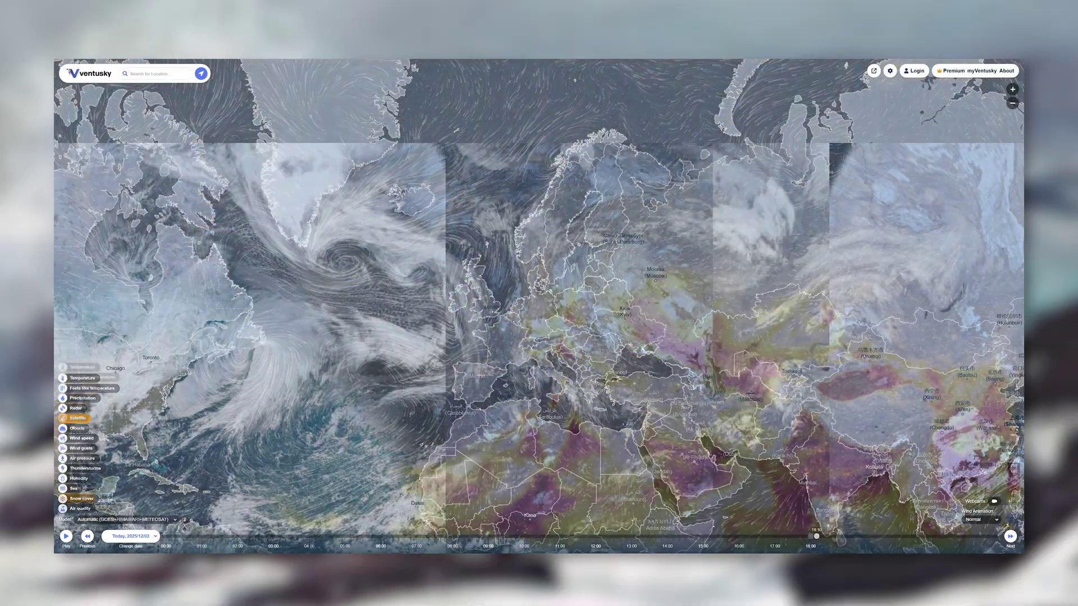
scroll(424, 280, up, 5)
scroll(409, 277, up, 2)
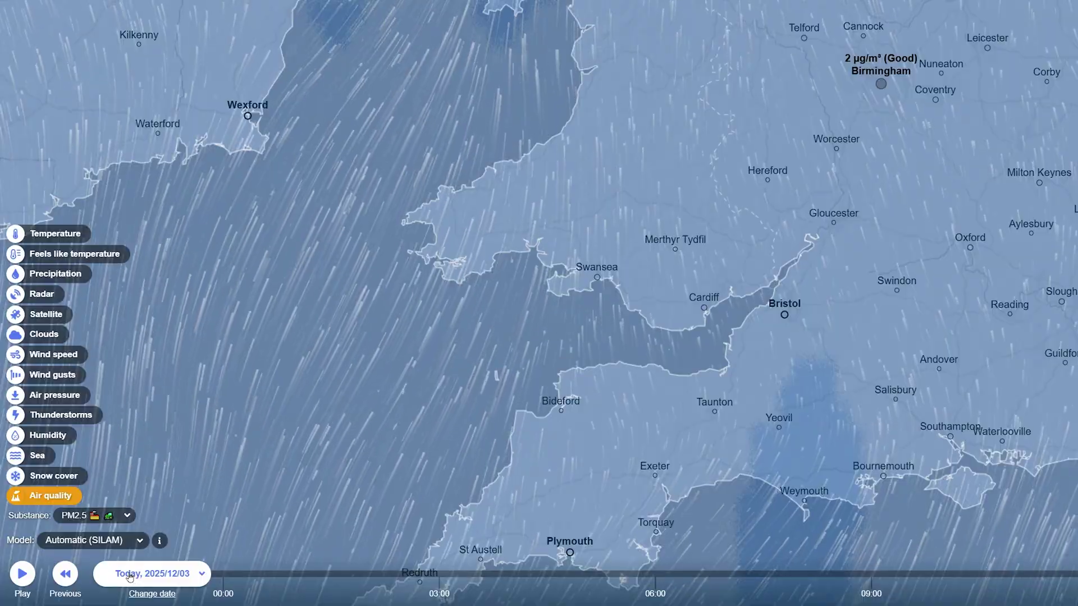
Set the forecast date to 21 December 2023
click(130, 536)
click(114, 497)
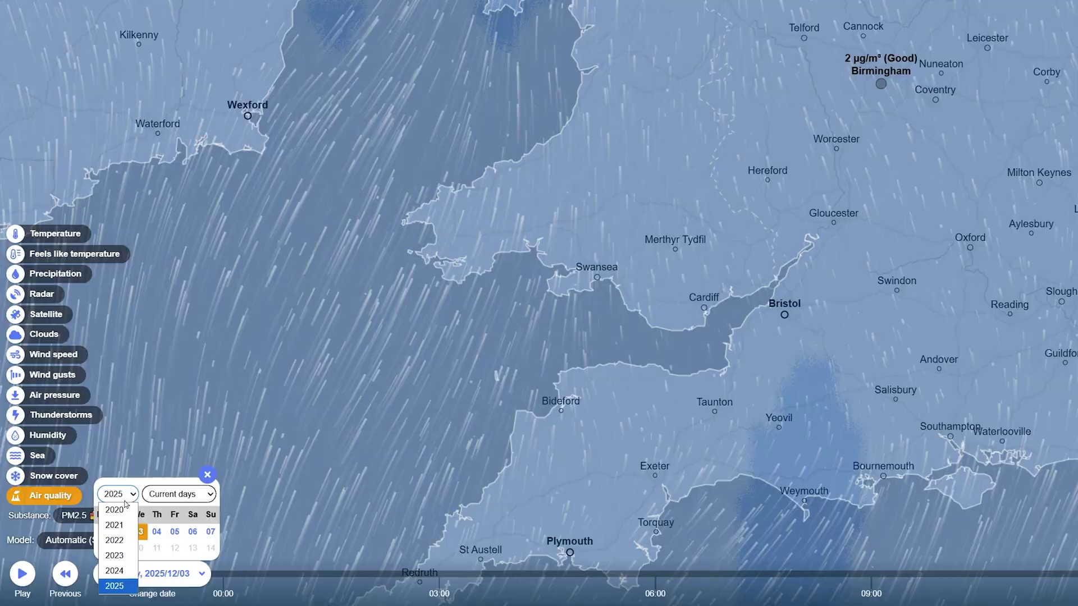
click(114, 555)
click(157, 530)
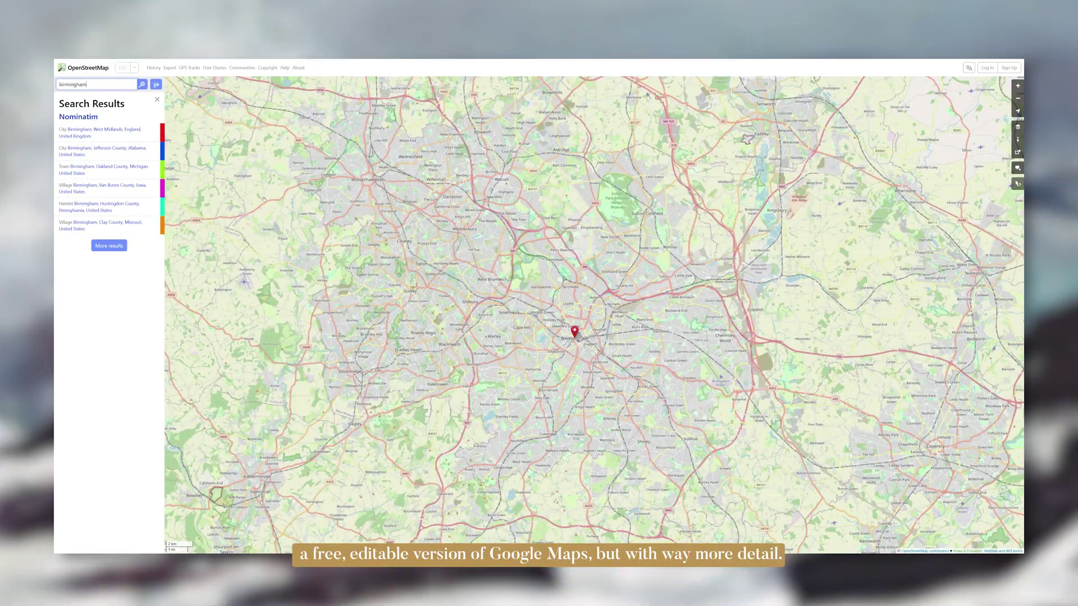
Zoom into central Birmingham and close the search results panel
scroll(576, 337, up, 5)
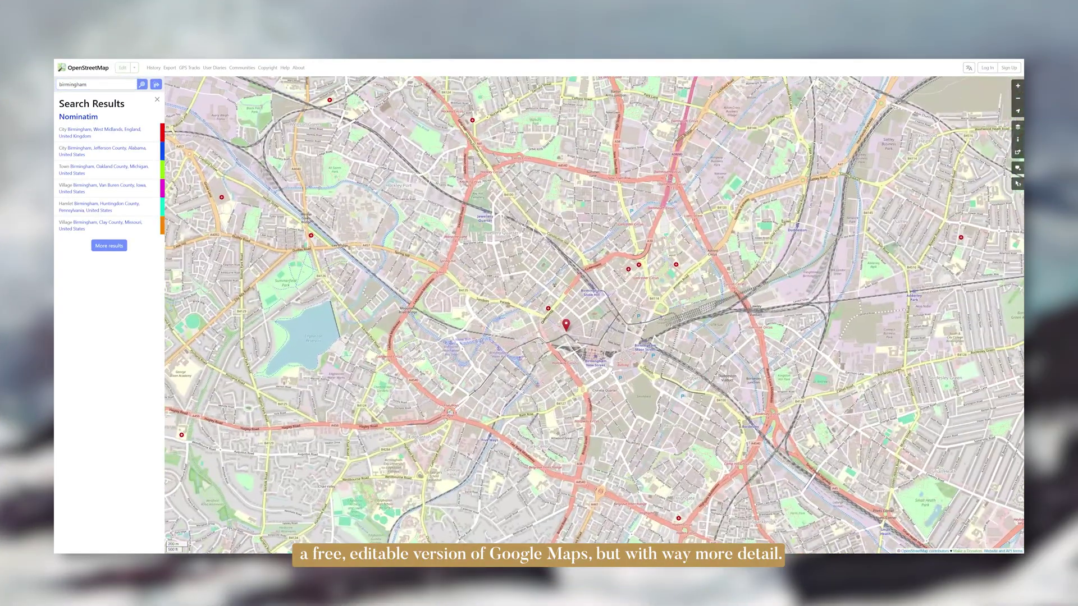
scroll(590, 350, up, 2)
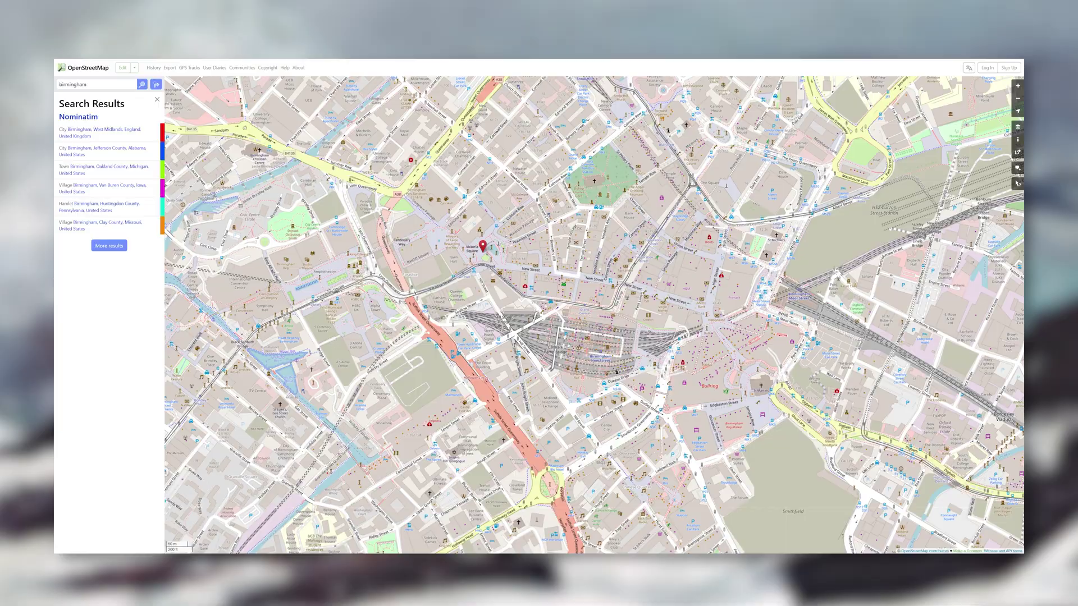
click(157, 100)
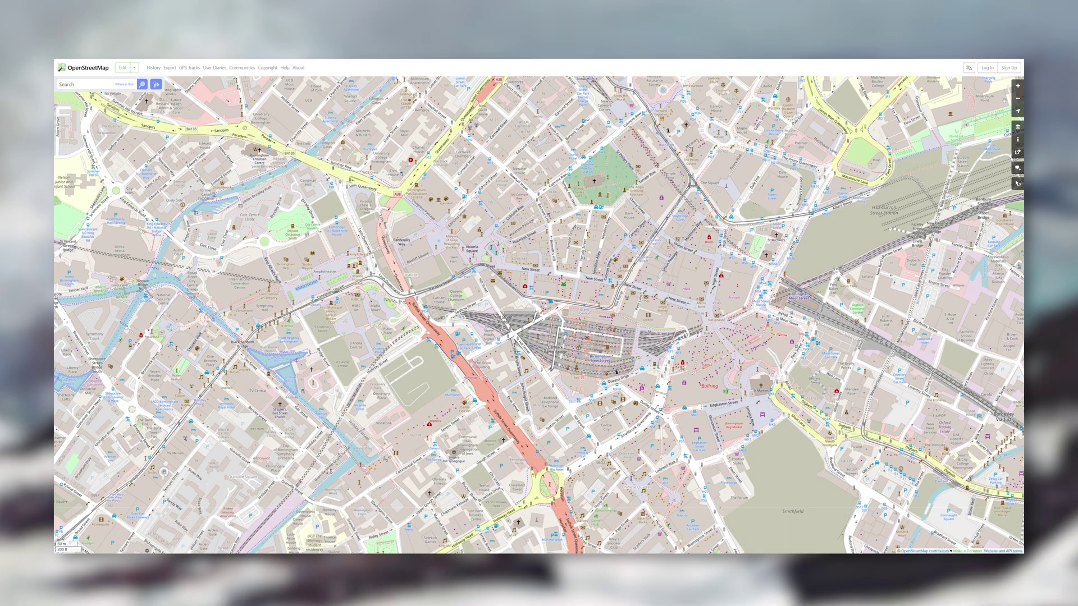
Preview Cycle, Transport, Tracestrack Topo and Humanitarian styles, return to Standard, and show the legend
click(1018, 126)
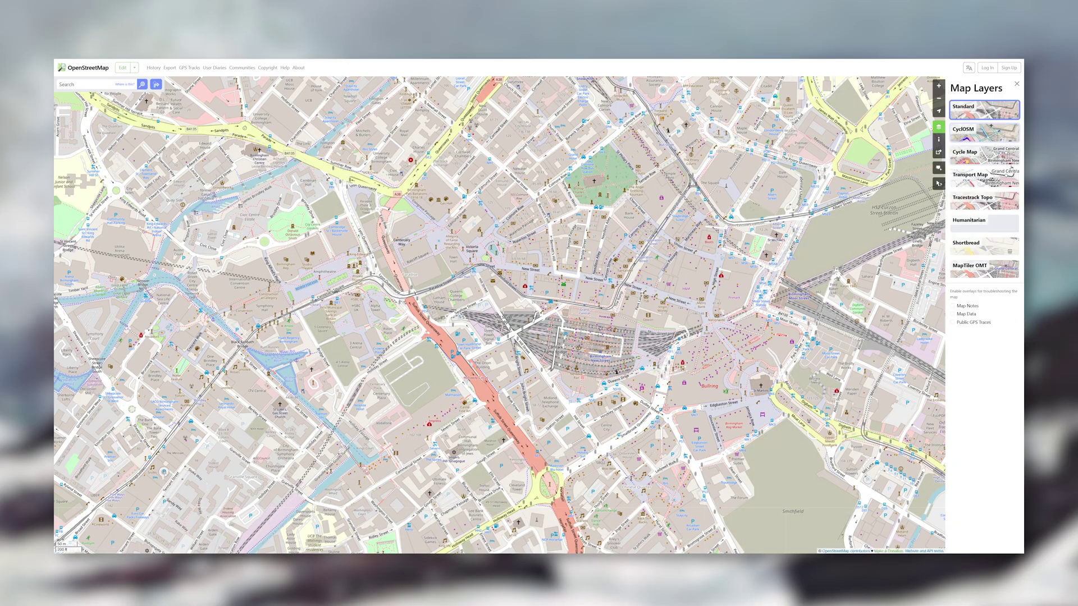
click(991, 150)
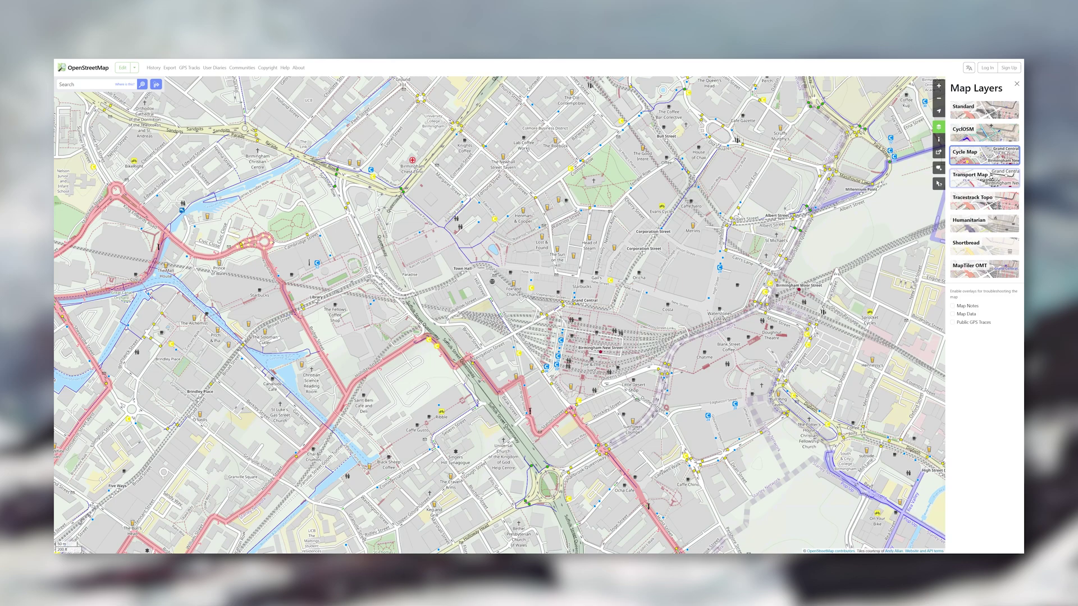
click(987, 175)
click(991, 198)
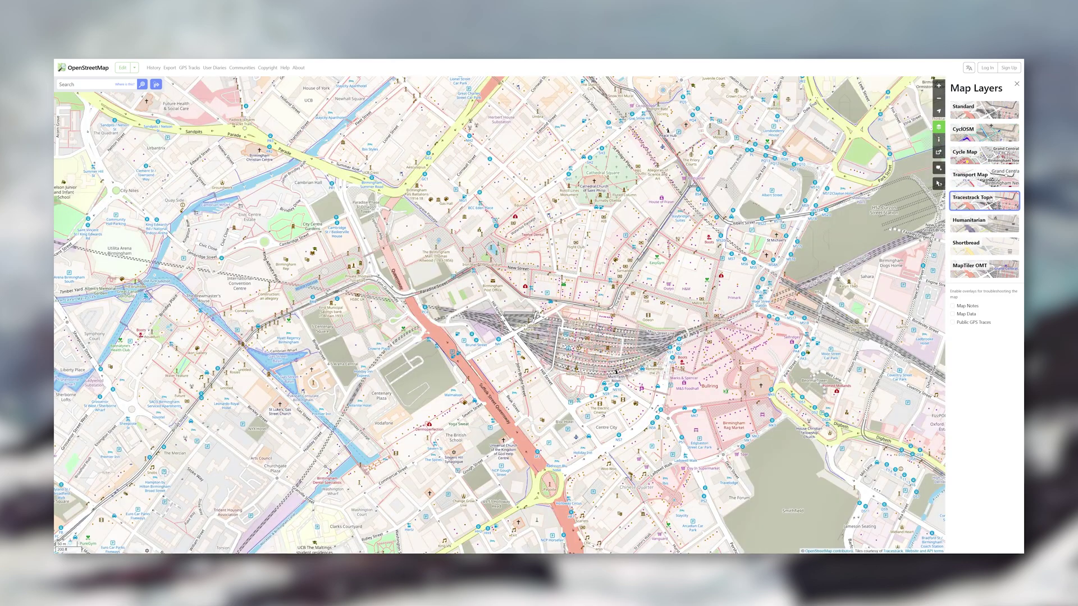
click(984, 223)
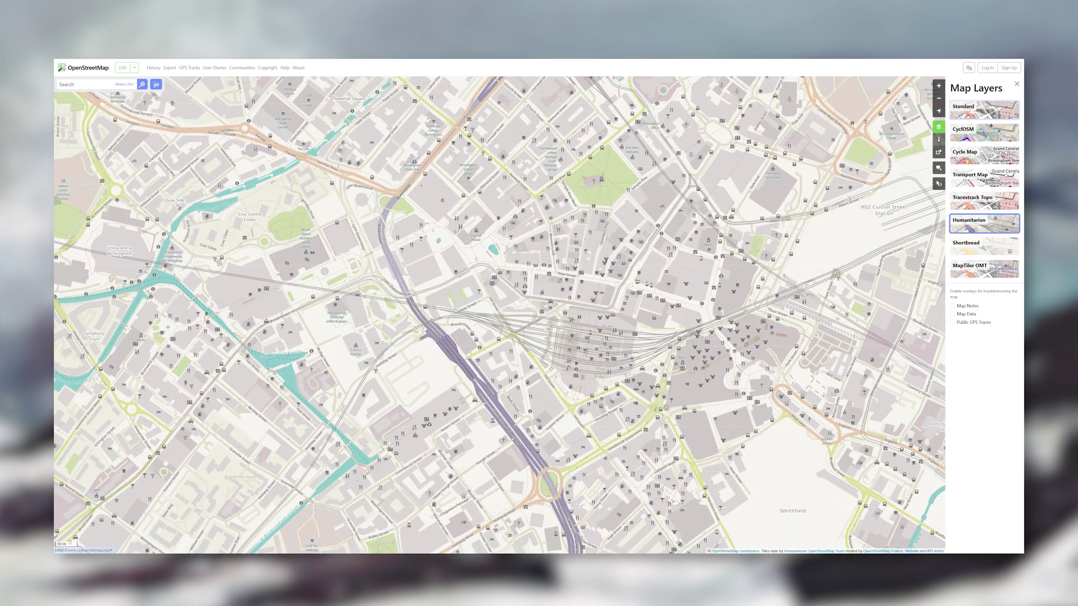
click(983, 109)
click(939, 140)
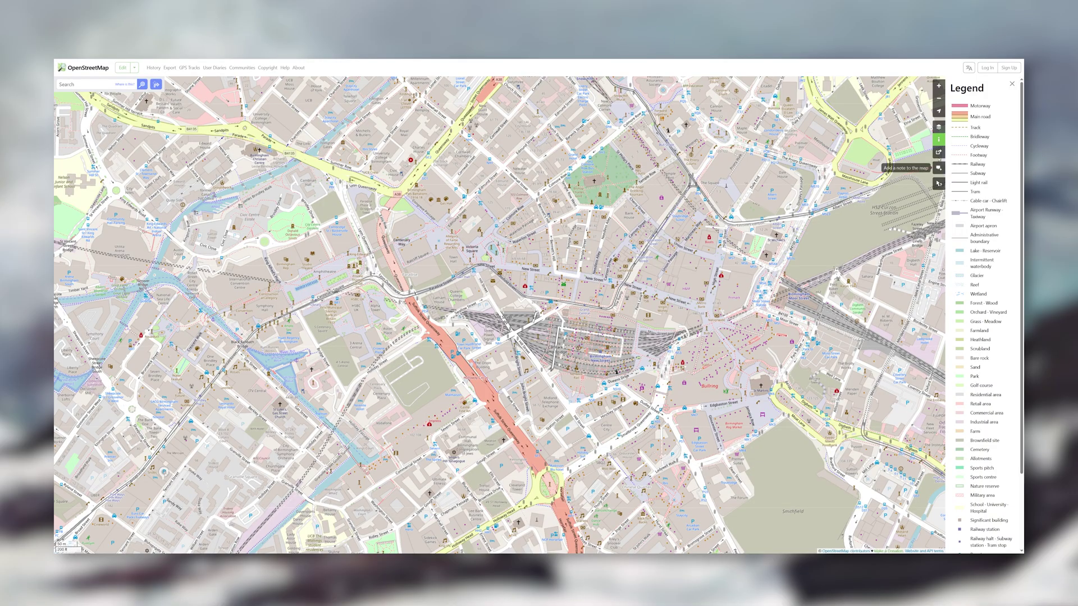
Download the central Birmingham view as a PDF, editing the scale field (ending at 1:4450)
click(938, 153)
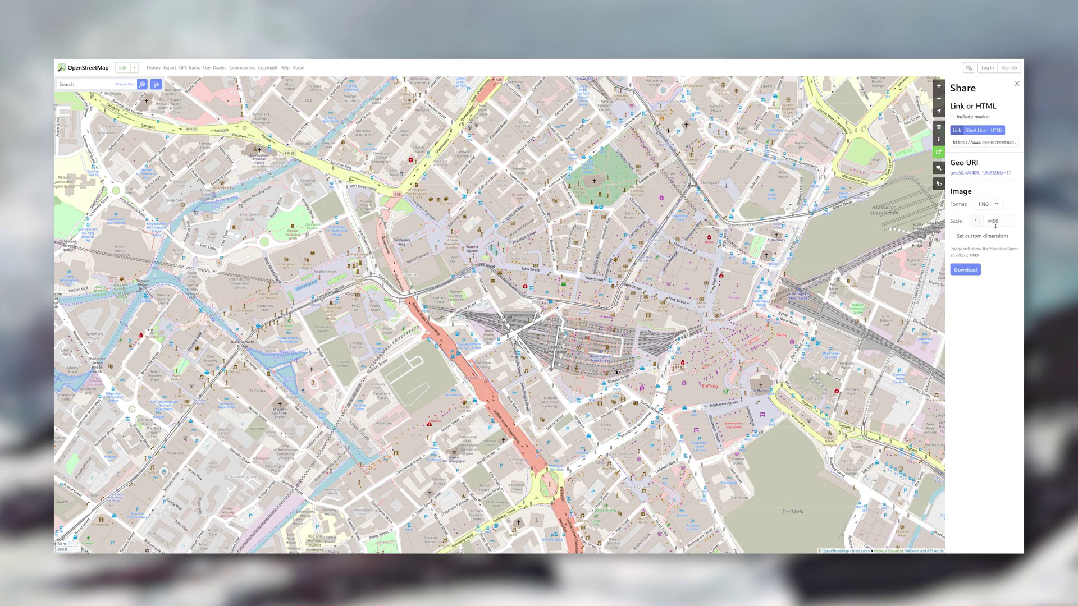
click(988, 204)
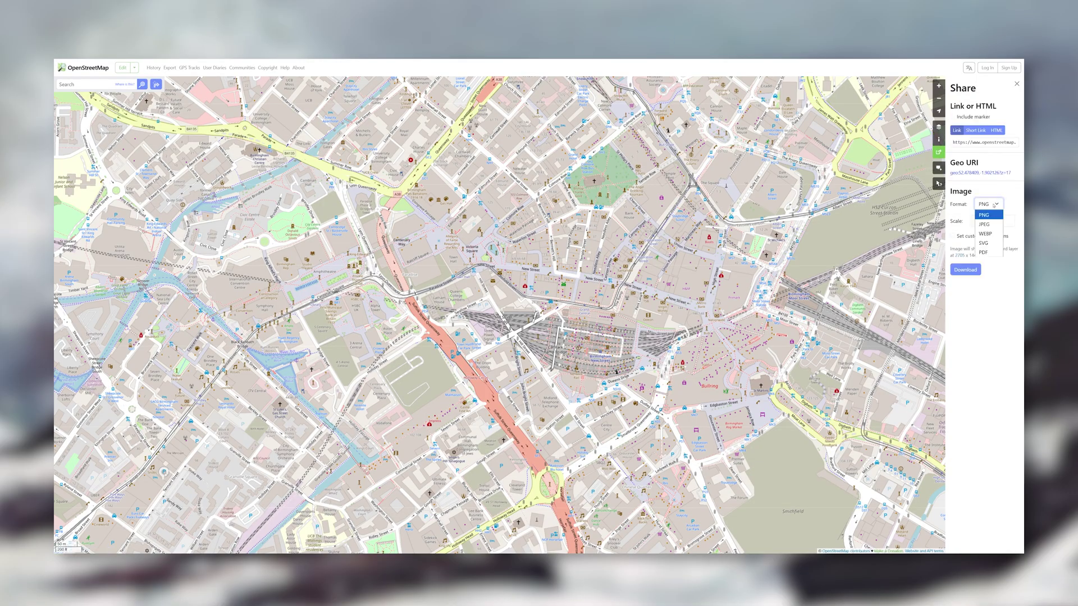
click(984, 252)
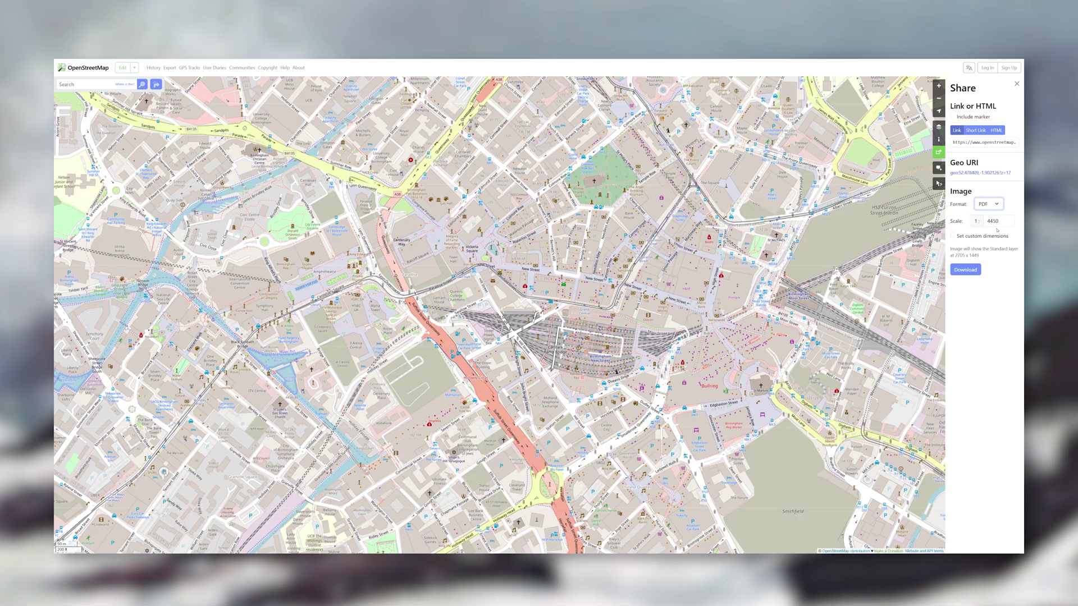
double_click(994, 223)
text(2000)
scroll(677, 315, up, 1)
scroll(677, 316, up, 1)
scroll(677, 316, down, 2)
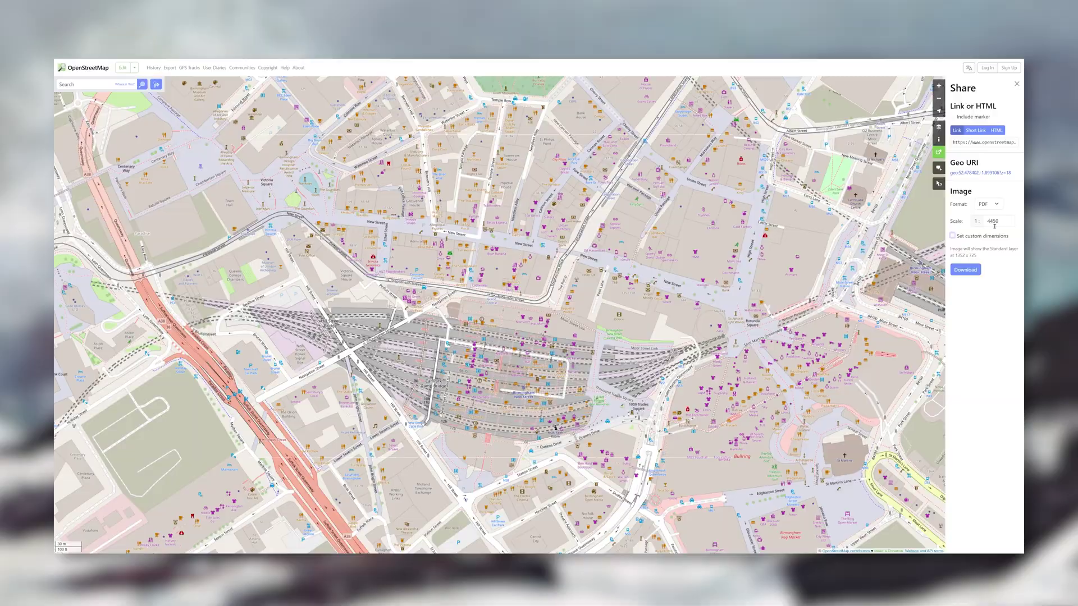
click(965, 269)
scroll(683, 362, up, 2)
scroll(617, 337, down, 2)
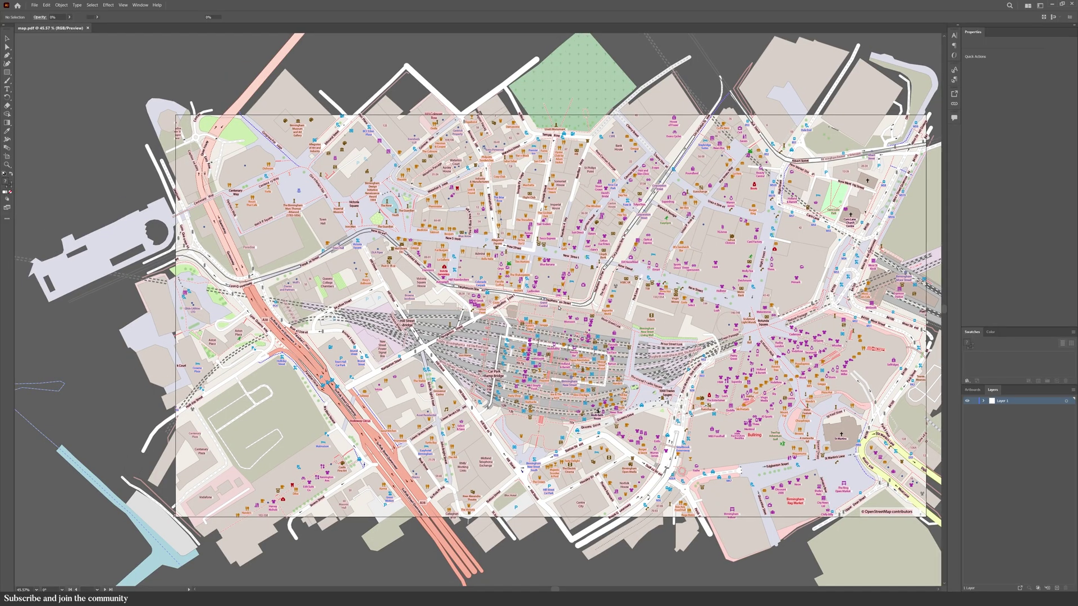
Ungroup the imported Birmingham map PDF into separate objects, then select a street-name label
click(462, 452)
click(989, 228)
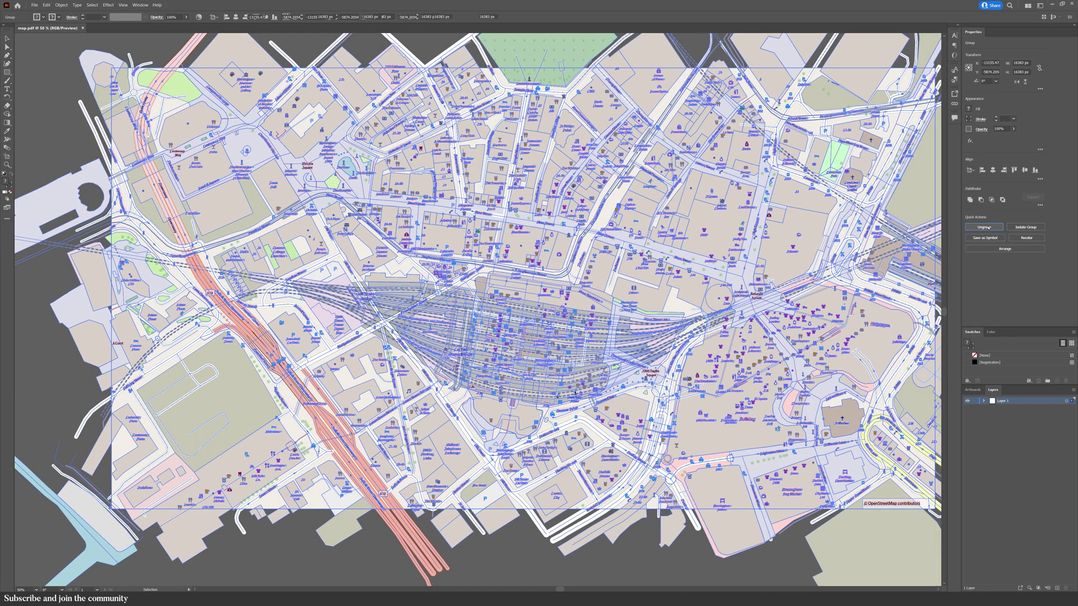
click(618, 560)
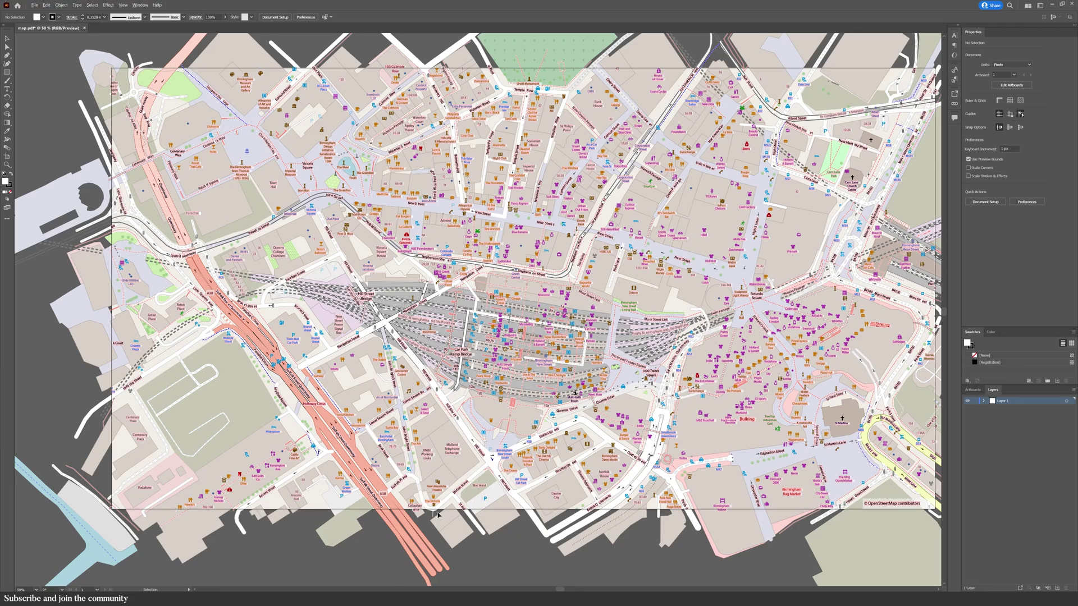
scroll(440, 512, right, 2)
click(611, 442)
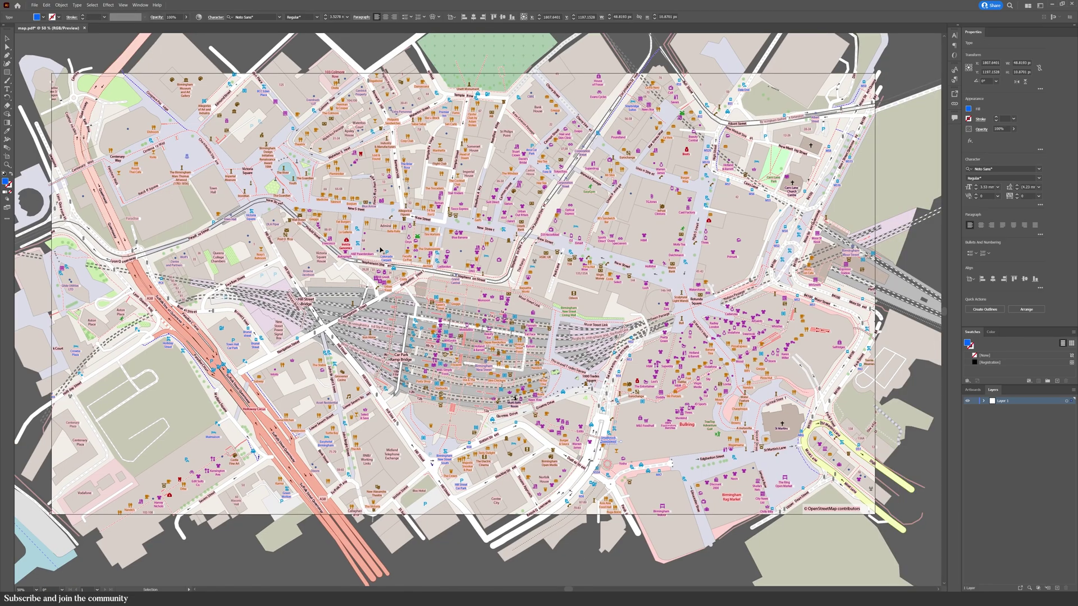
Delete all street-name and place-name labels using Select Same Appearance
click(92, 5)
mouse_move(112, 63)
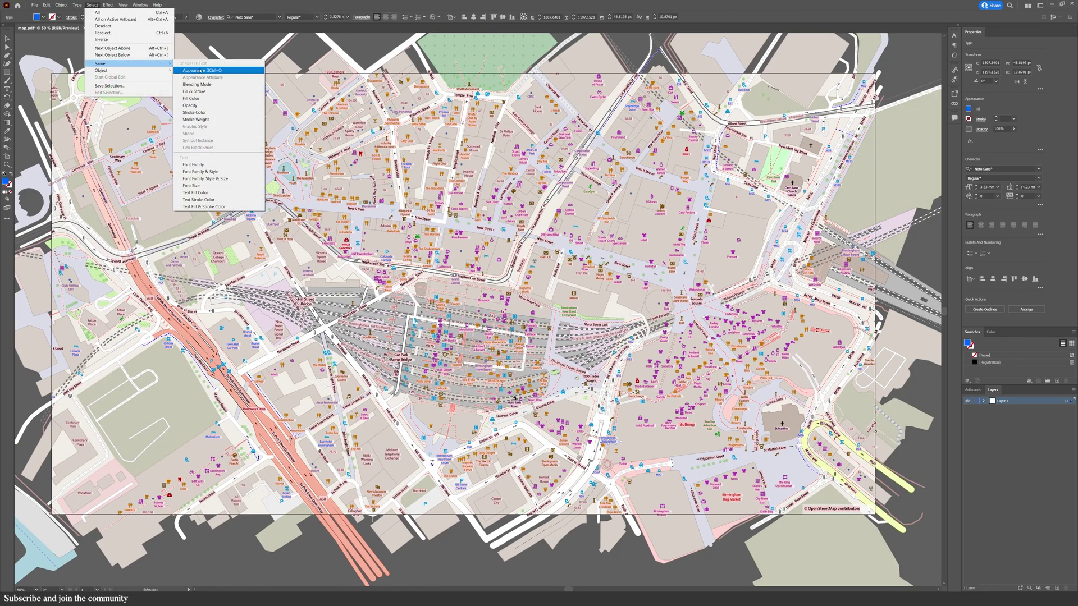
click(200, 71)
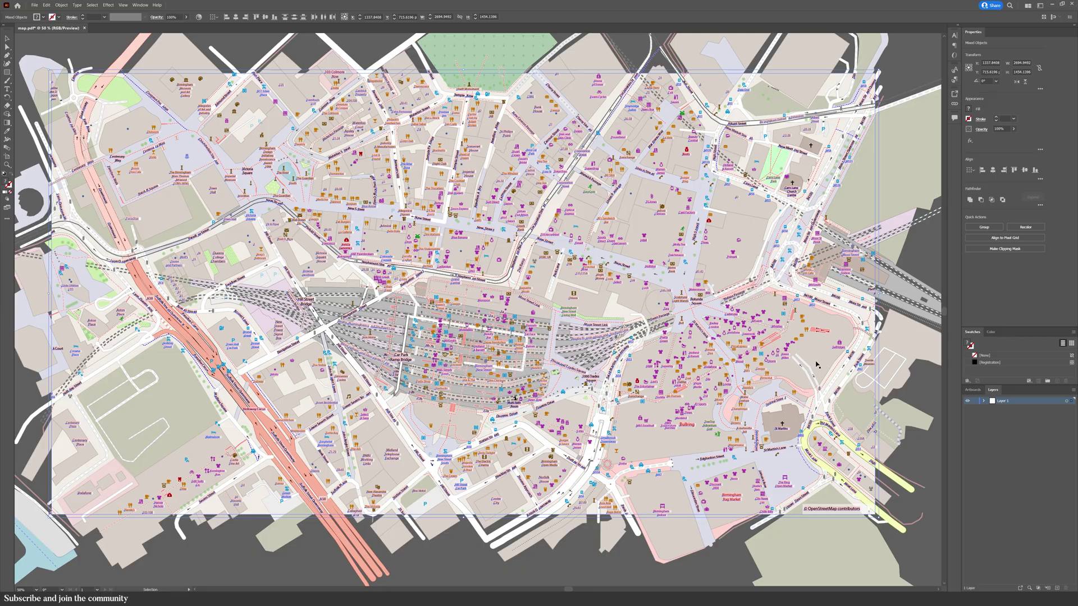
key(Delete)
click(711, 364)
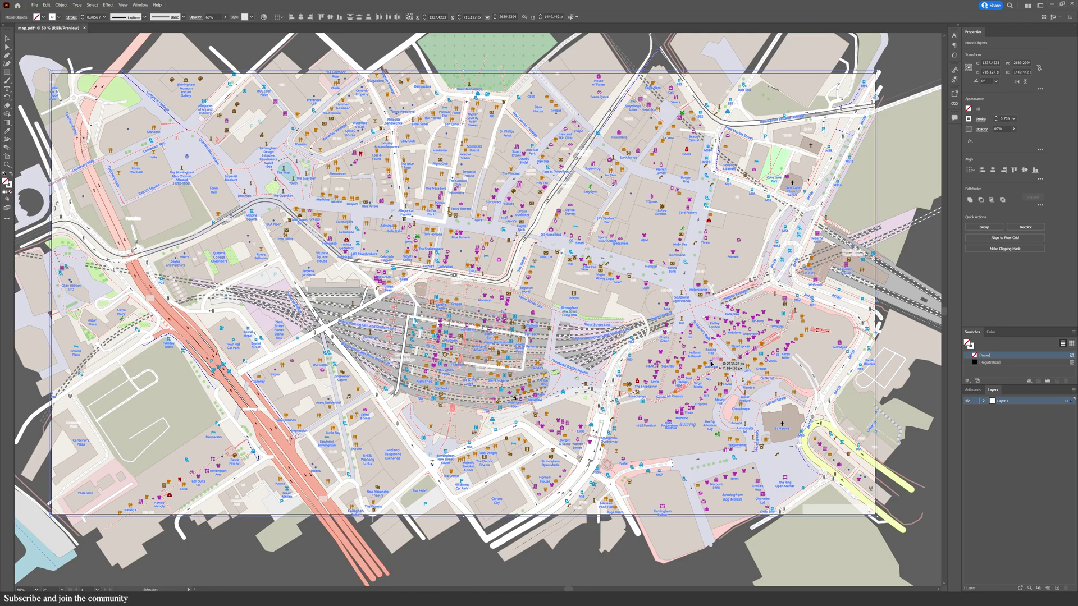
key(Delete)
Delete the purple, orange, brown and blue point-of-interest icons
click(685, 347)
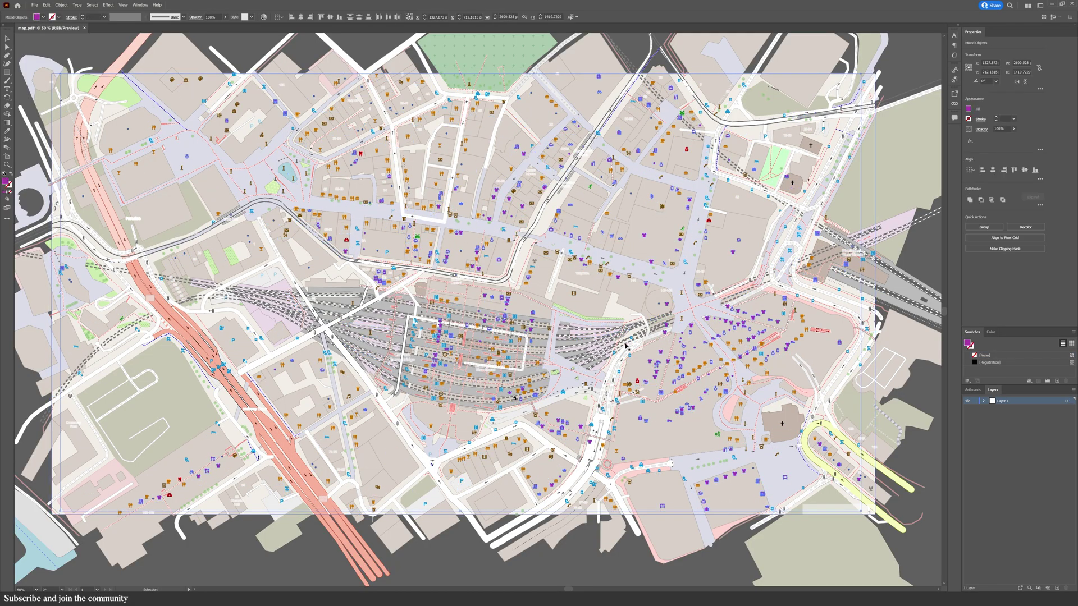
key(Delete)
click(528, 456)
key(Delete)
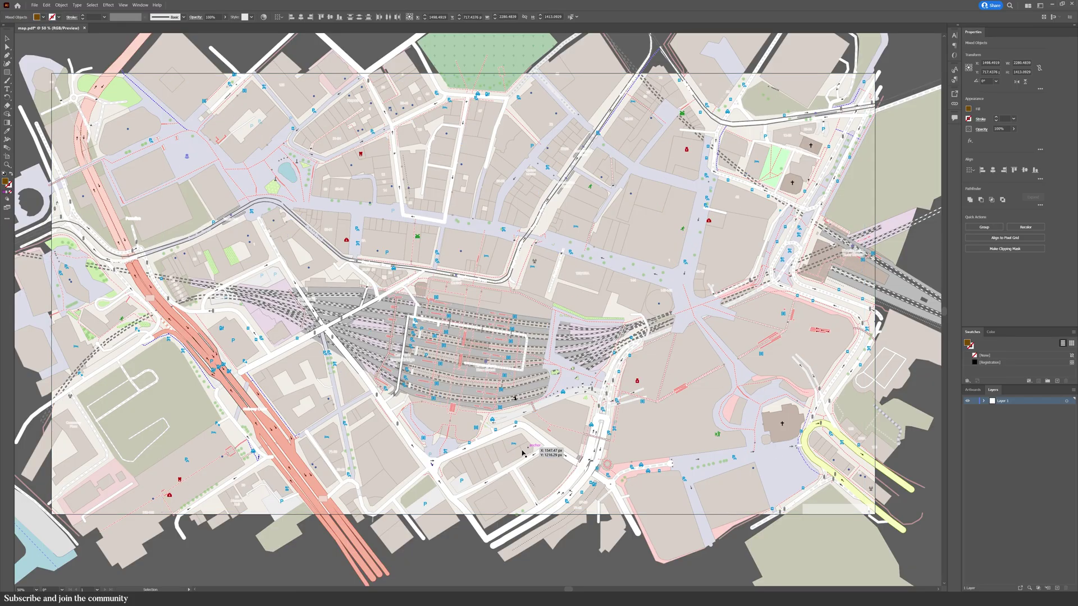
click(521, 451)
key(Delete)
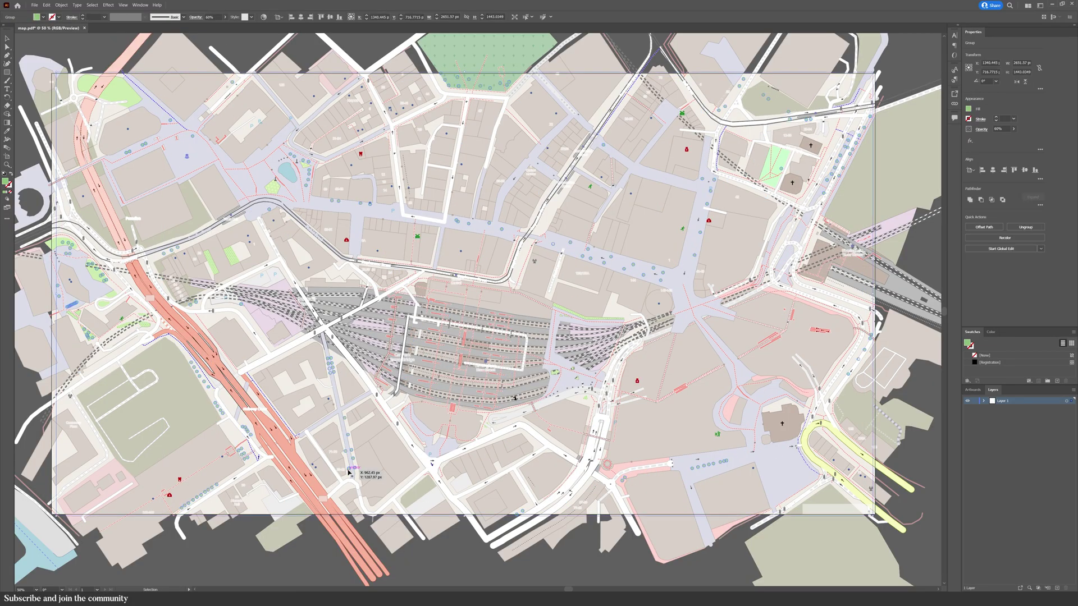
Deselect everything and switch the view to Trim View to hide off-artboard content
key(a)
click(341, 471)
key(ctrl+shift+a)
key(ctrl+minus)
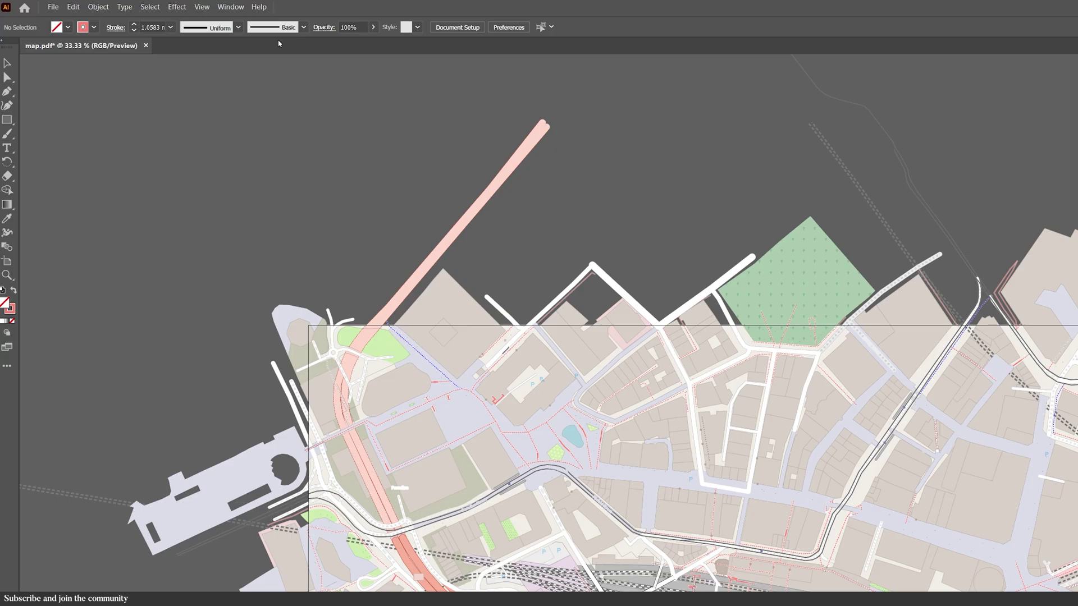
click(202, 6)
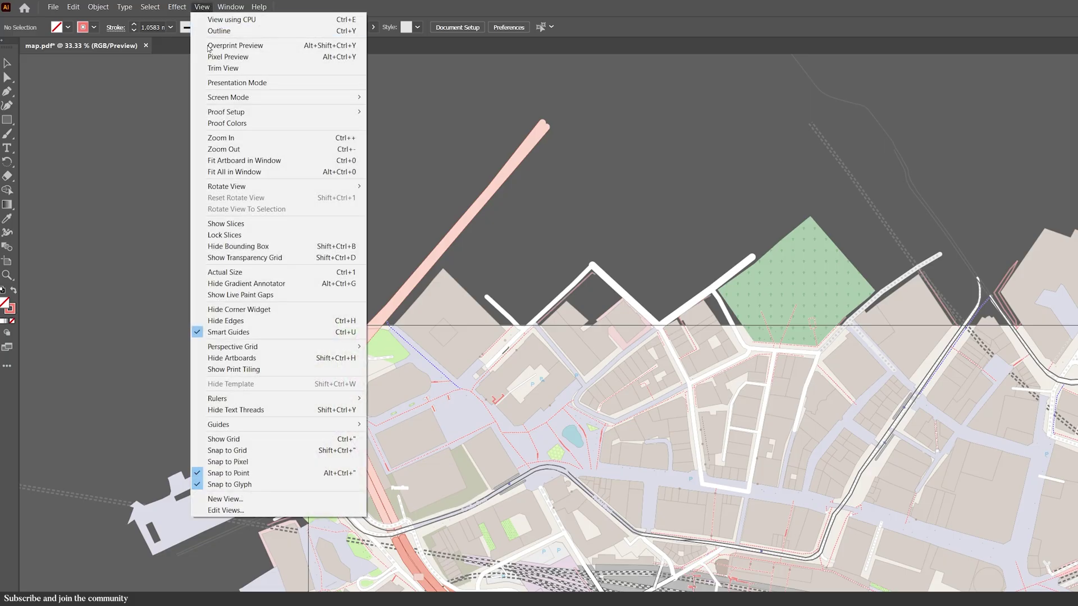
click(218, 68)
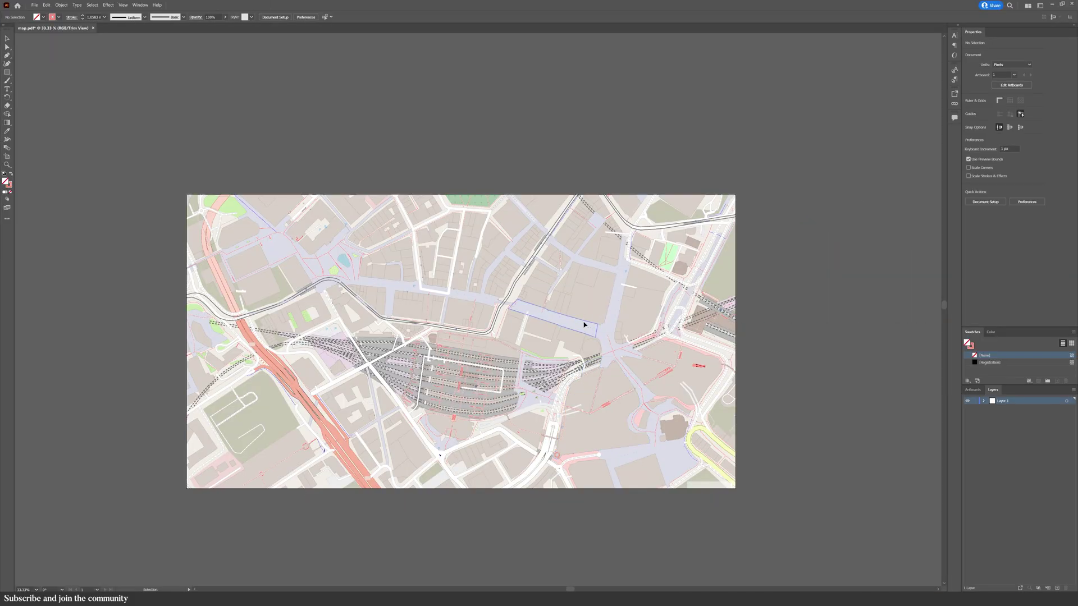
Fill the pale blue map areas grey and give buildings white fill with black outlines
key(ctrl+a)
double_click(6, 182)
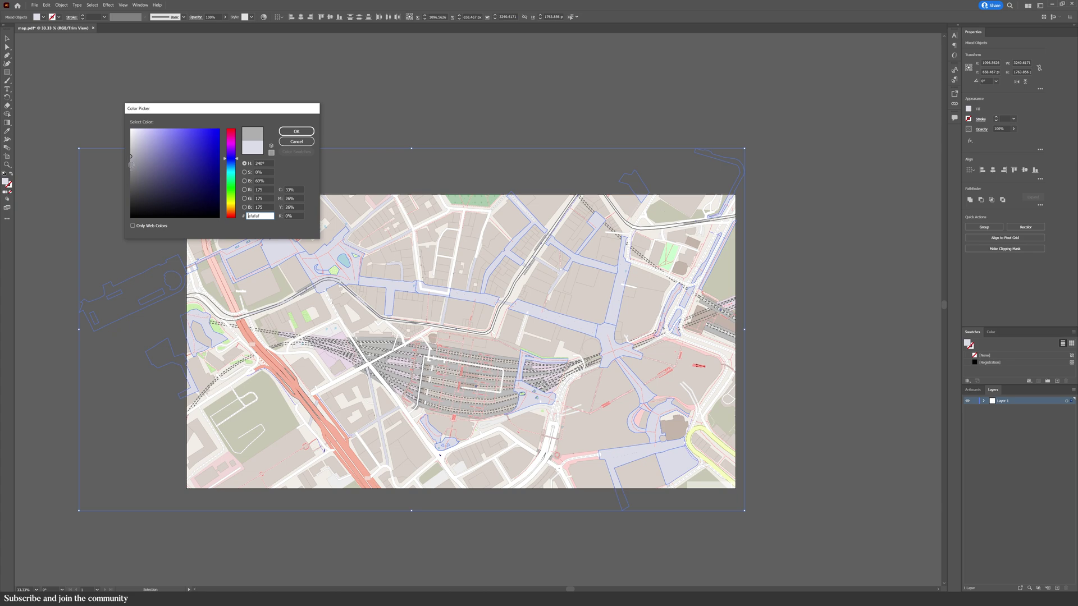
click(297, 132)
click(362, 246)
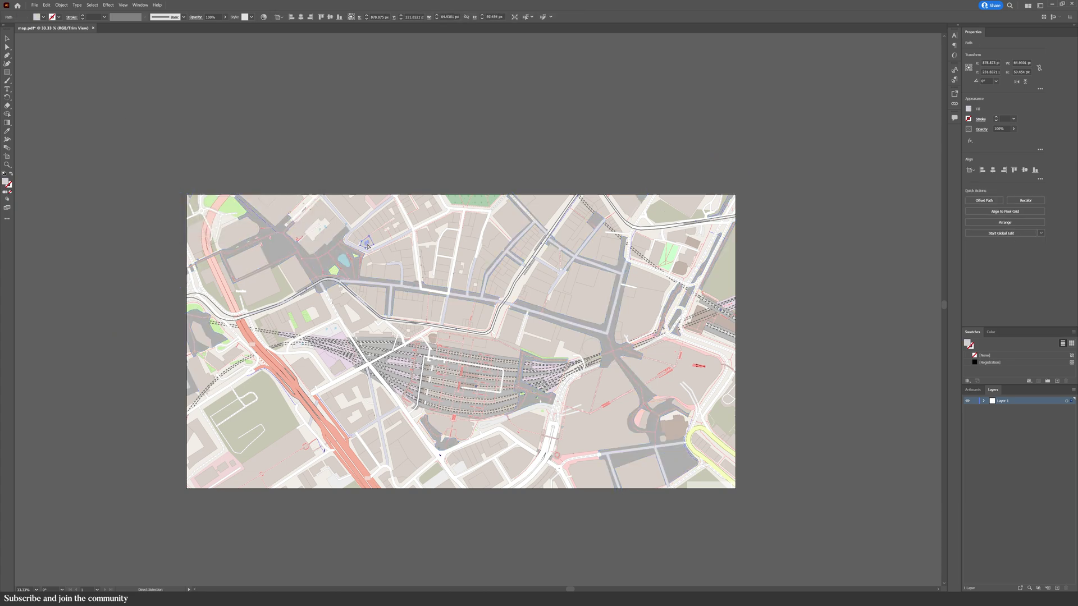
click(5, 174)
click(79, 254)
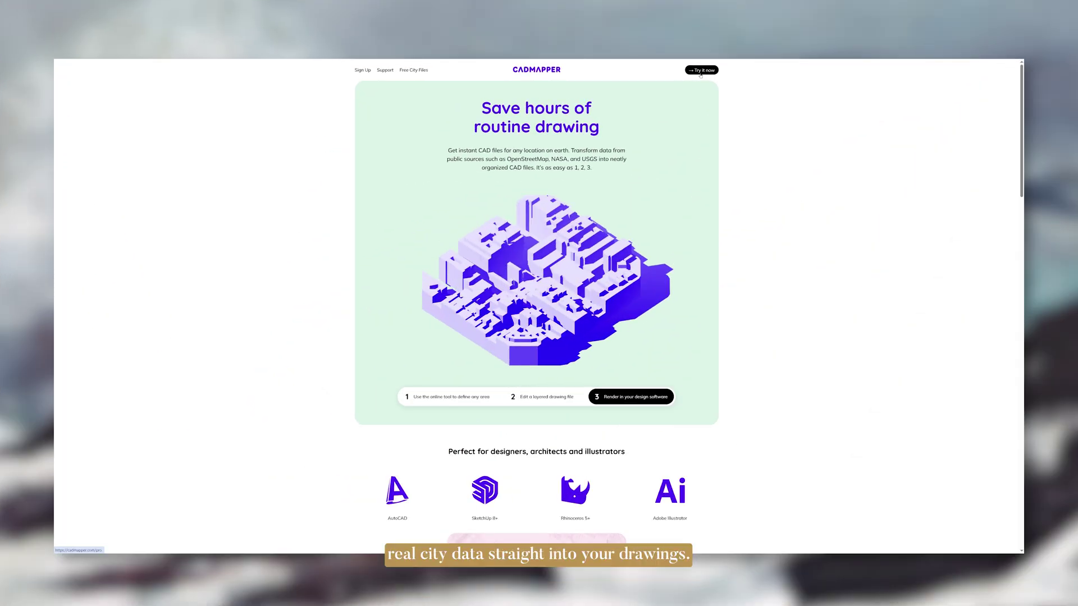
Sign in to CADMapper, dismiss the drawing tool introduction and zoom the map to Birmingham
click(701, 70)
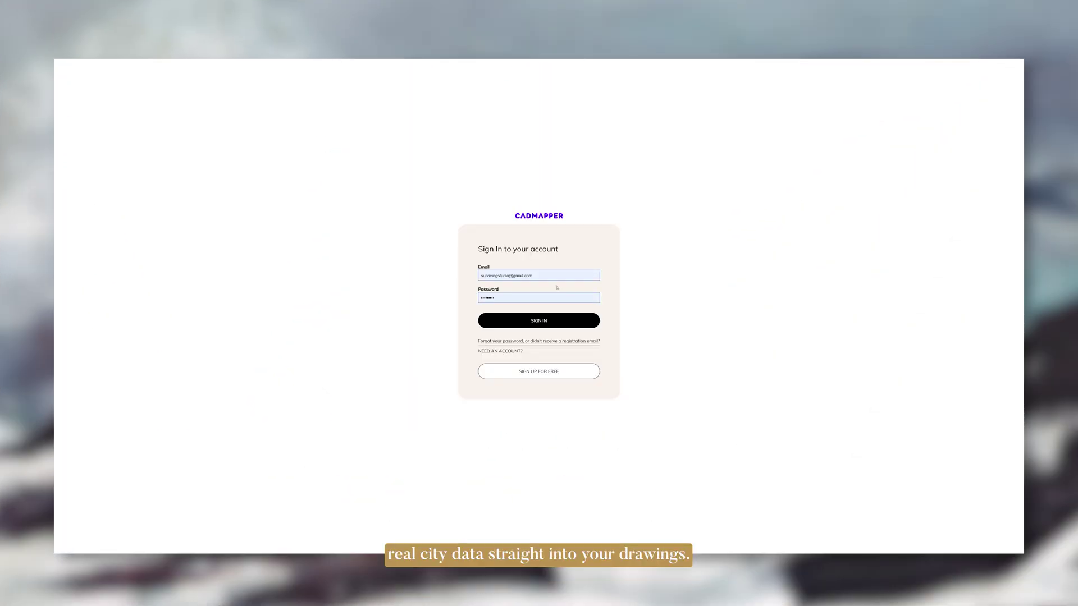
key(Return)
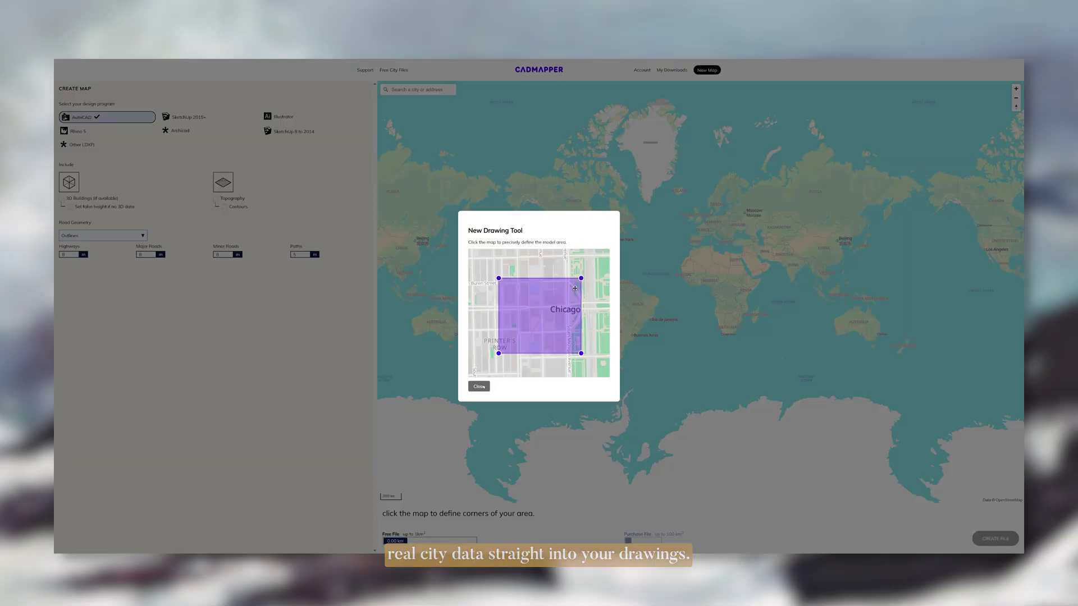
click(483, 386)
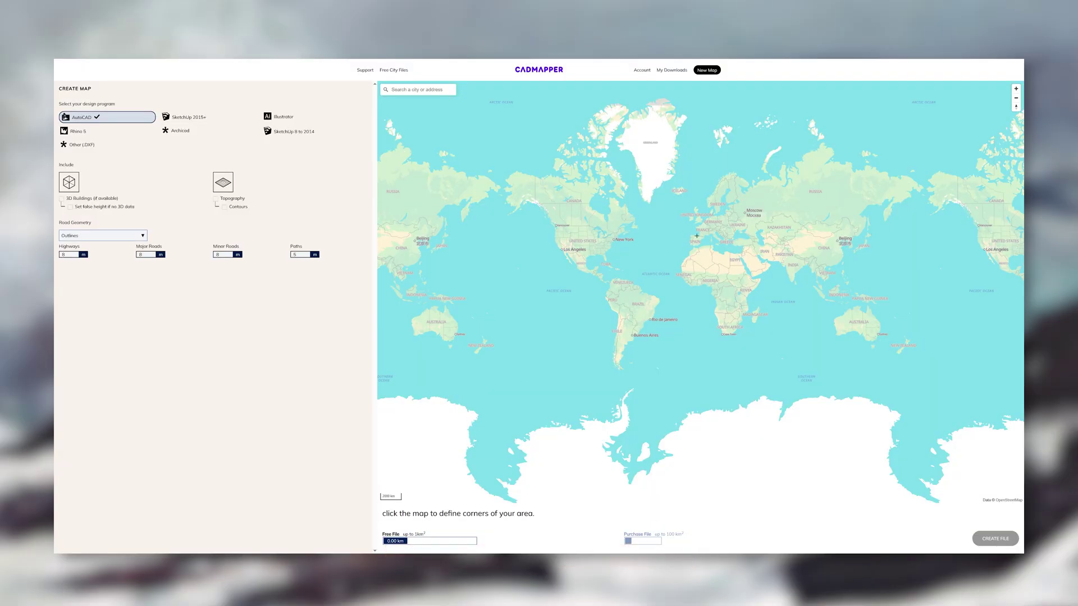
scroll(697, 231, up, 5)
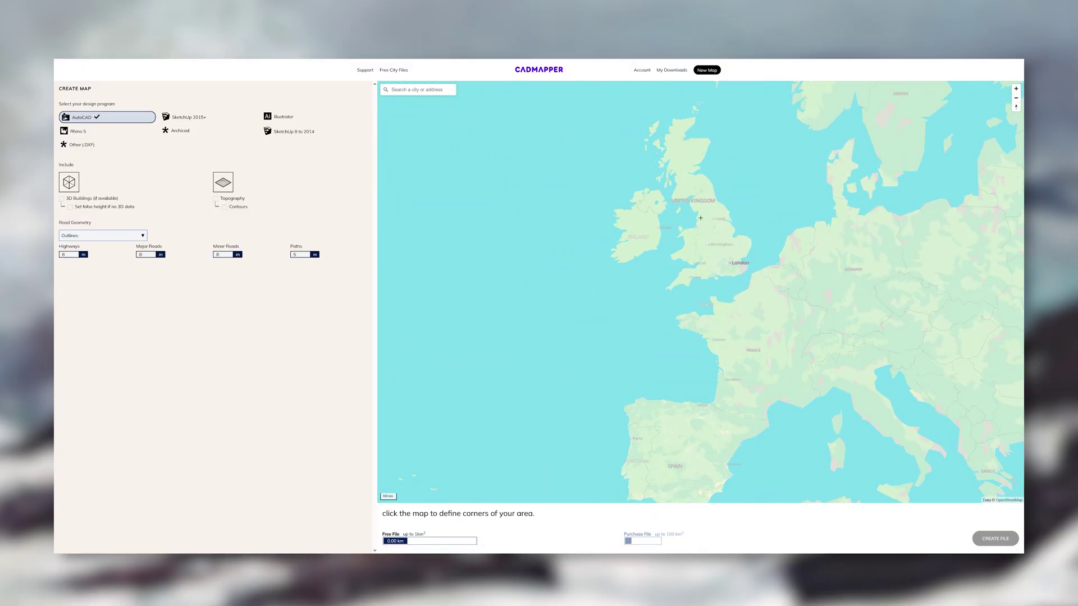
scroll(679, 287, up, 6)
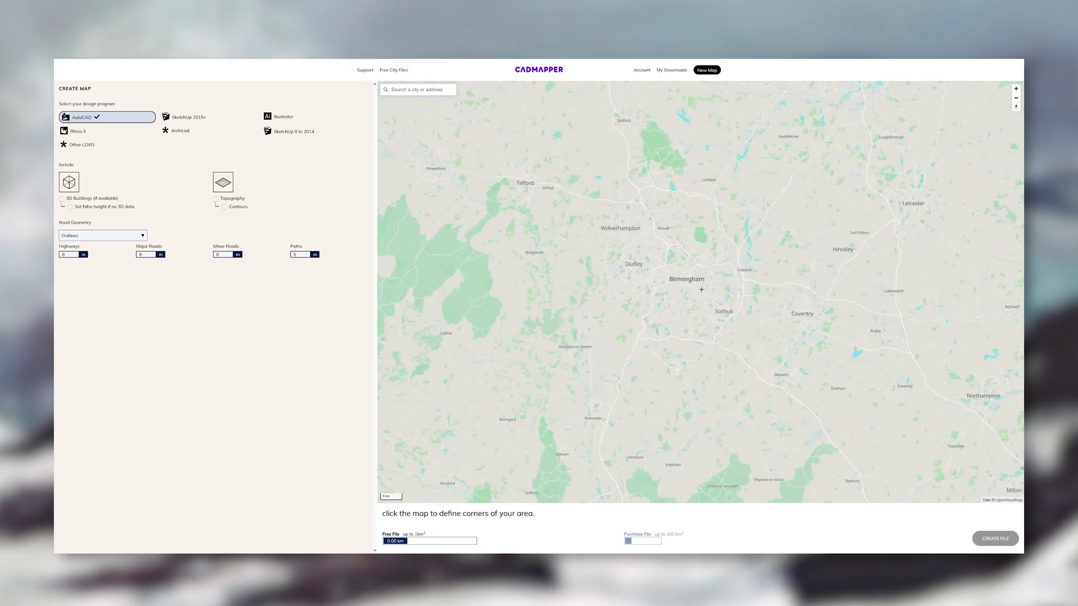
scroll(679, 286, up, 3)
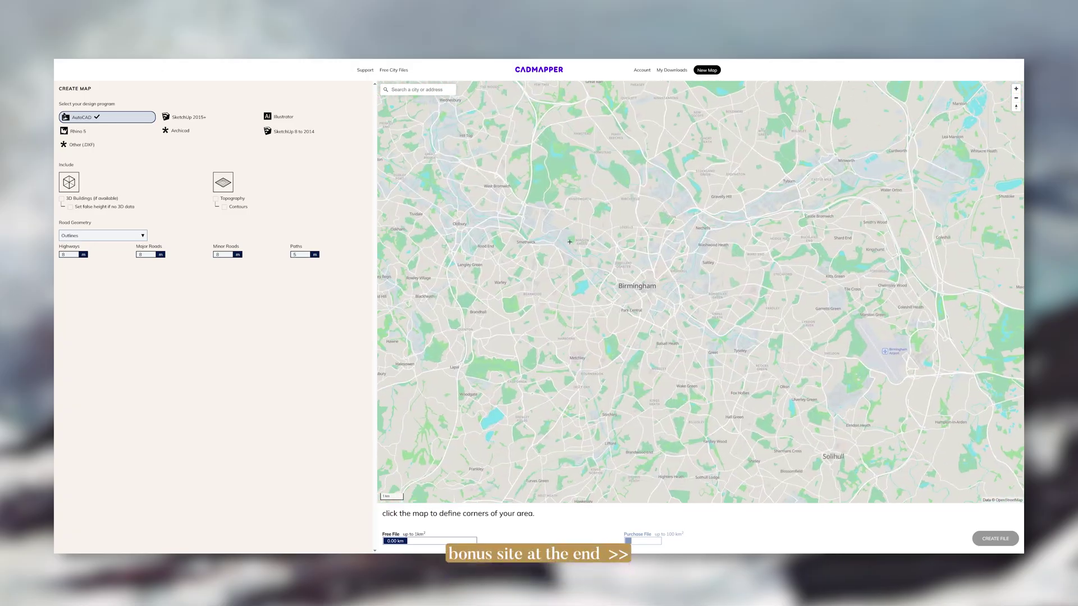
Draw a small export area over central Birmingham, replacing an oversized first attempt
click(570, 234)
click(729, 370)
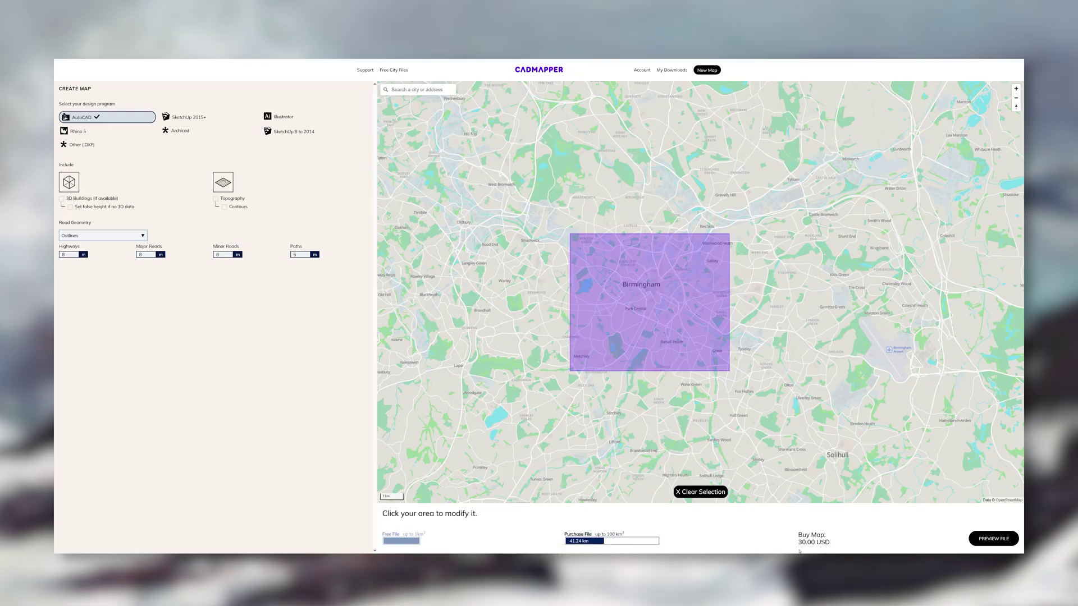
click(701, 492)
scroll(647, 283, up, 5)
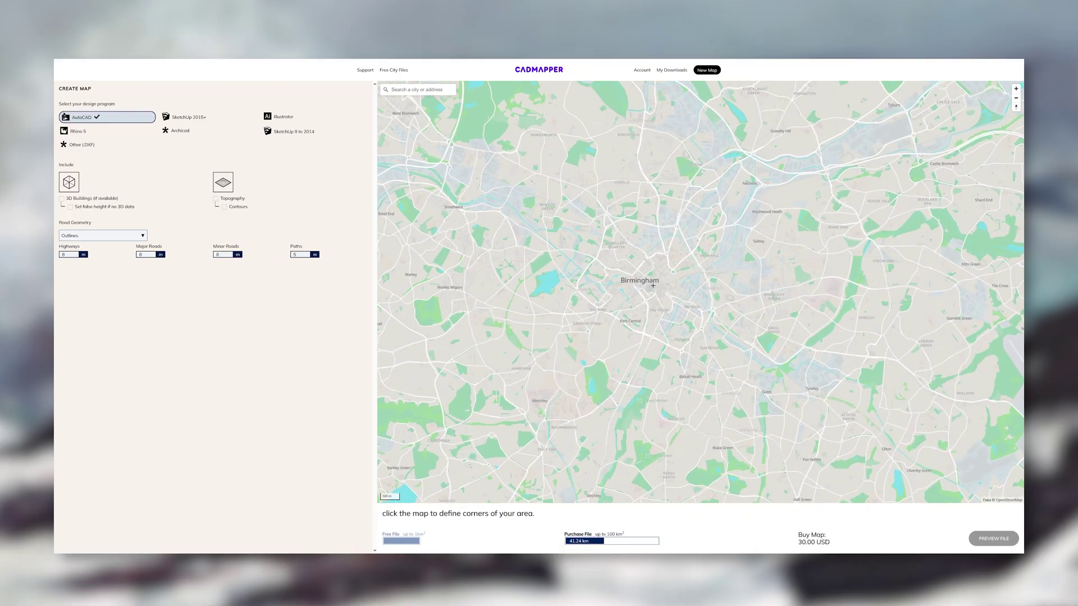
click(717, 405)
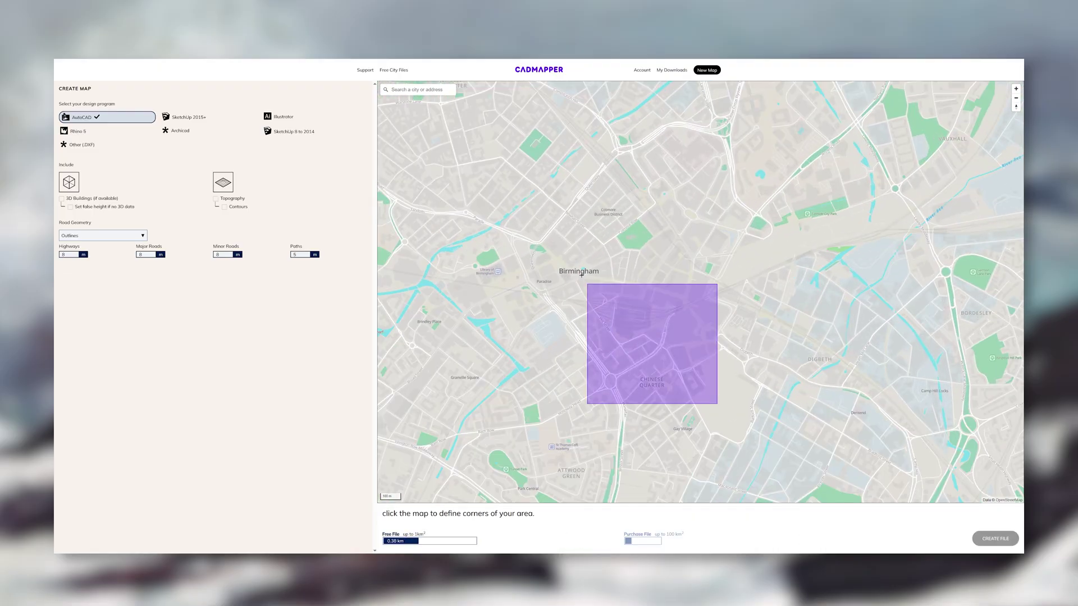
click(544, 231)
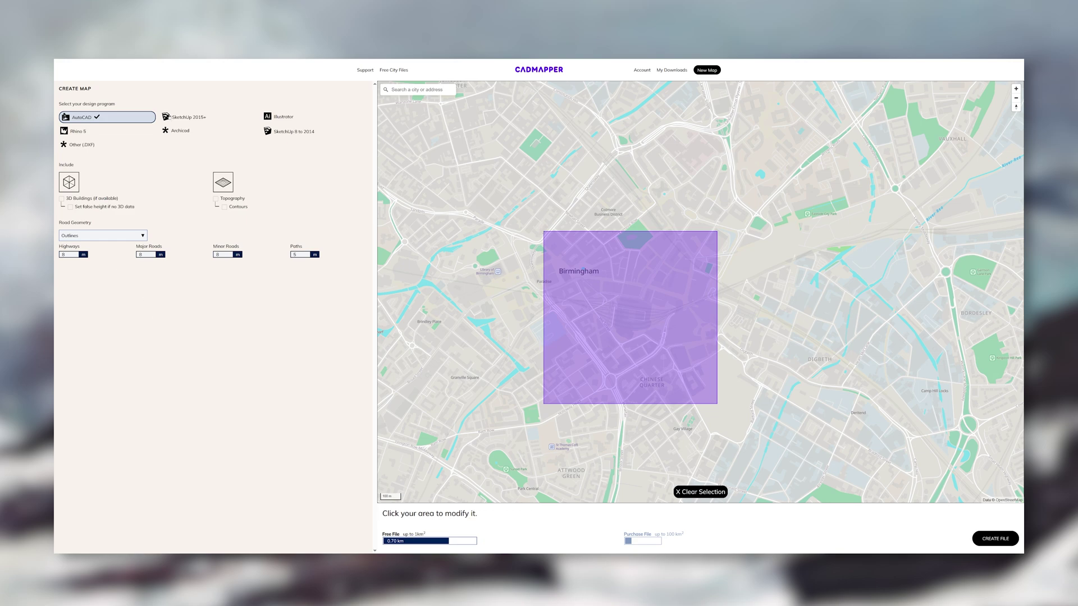
Include 3D buildings, preview in 2D and topography, then download the whole-city birmingham DXF
click(61, 199)
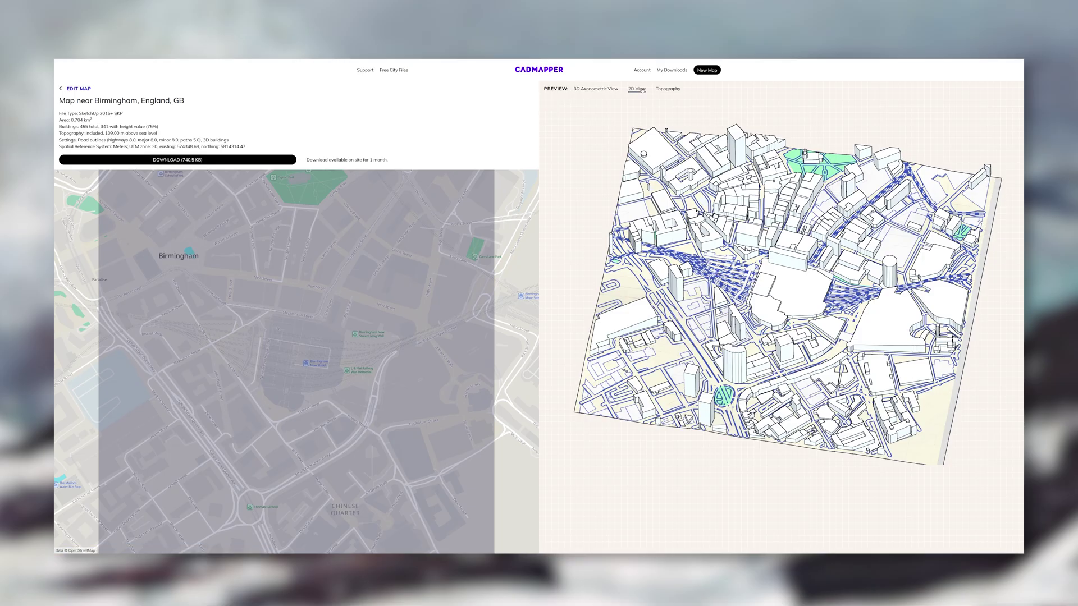
click(640, 89)
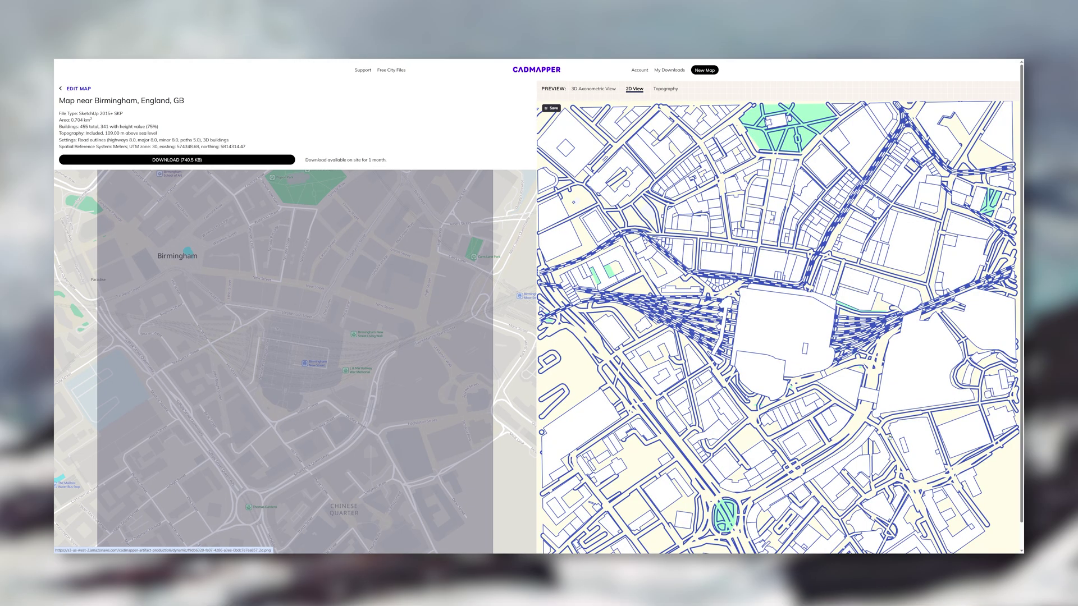
click(657, 93)
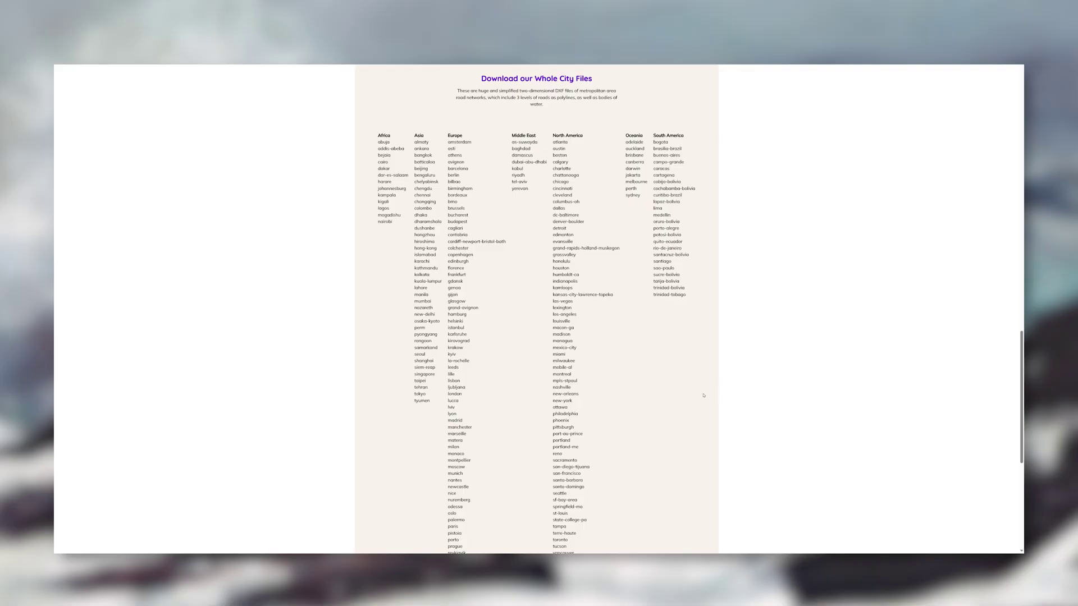
click(454, 188)
click(488, 381)
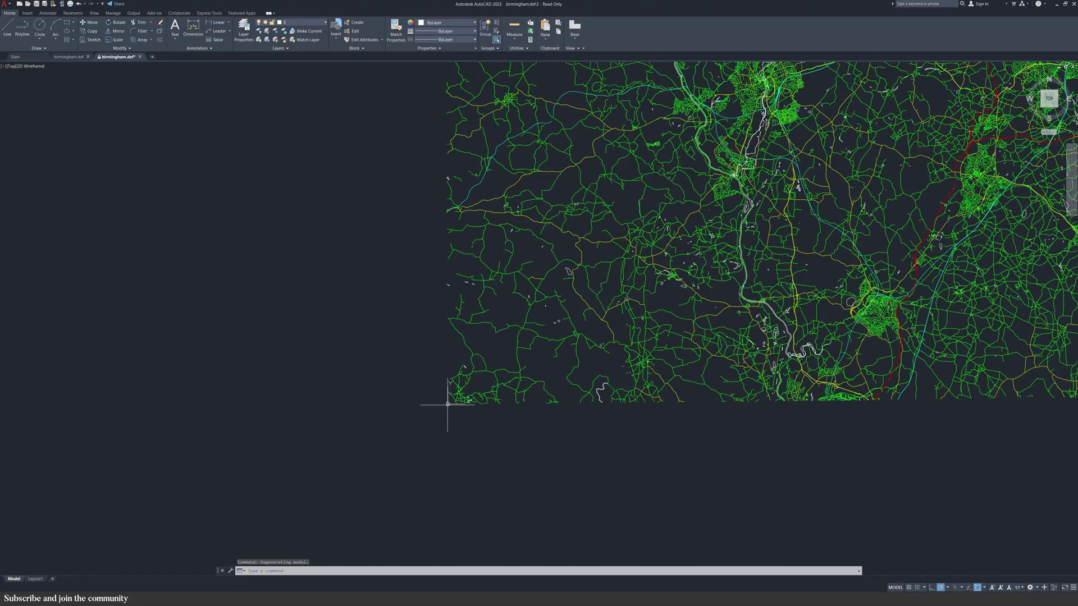
Zoom out to the full Birmingham road network, then zoom in on the city-centre streets
scroll(447, 404, down, 4)
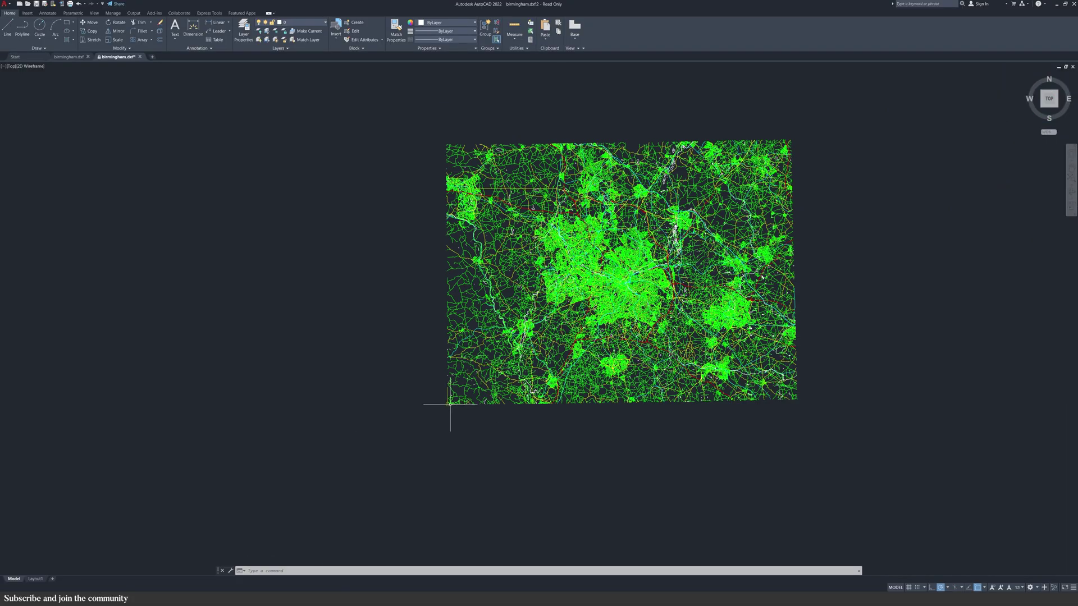
scroll(623, 297, up, 5)
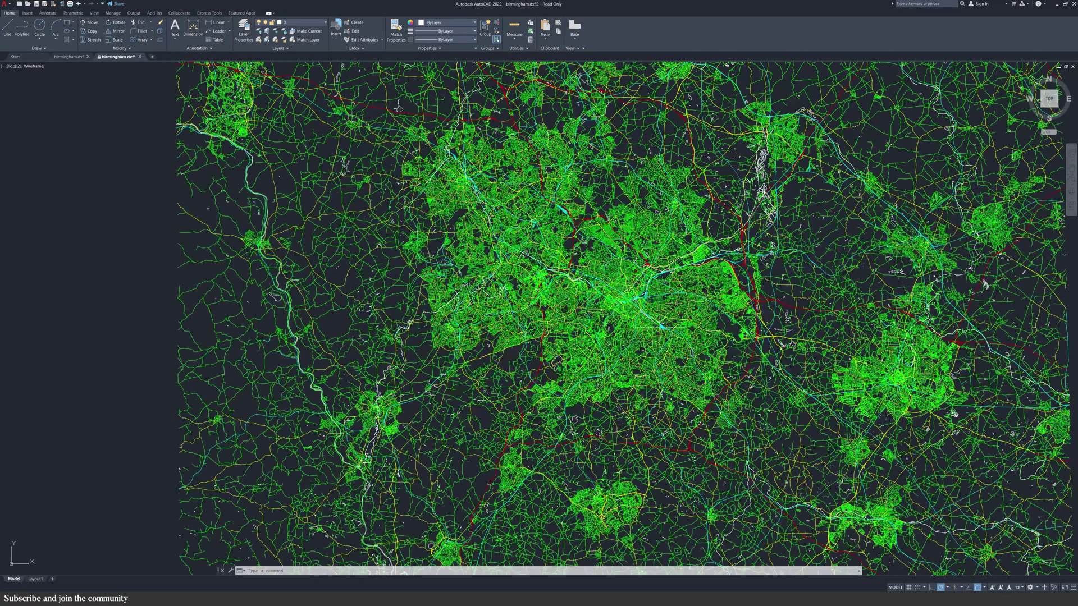
scroll(651, 312, up, 5)
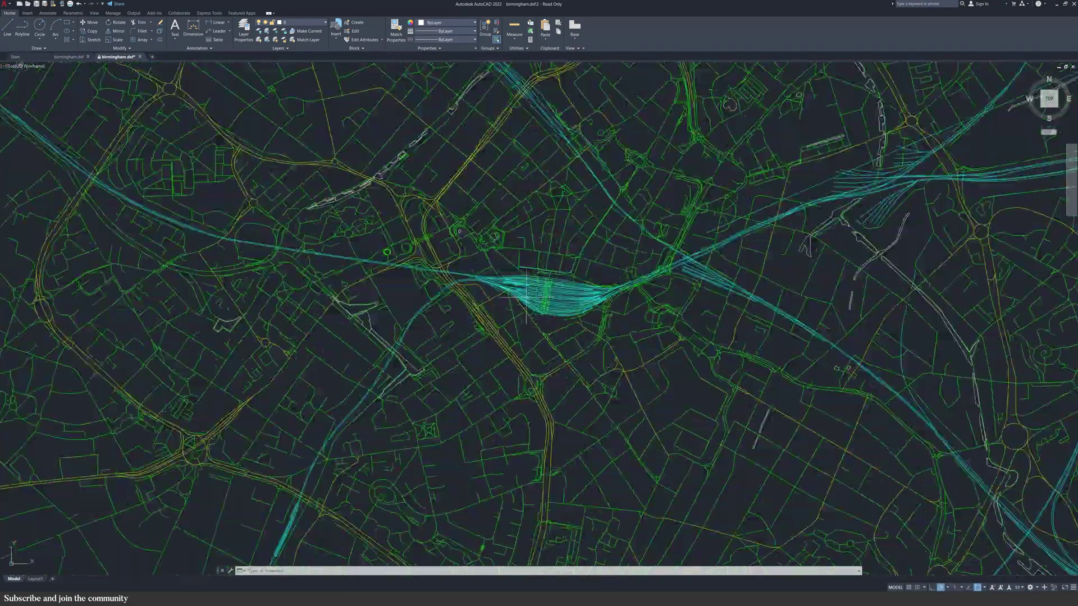
scroll(528, 296, down, 4)
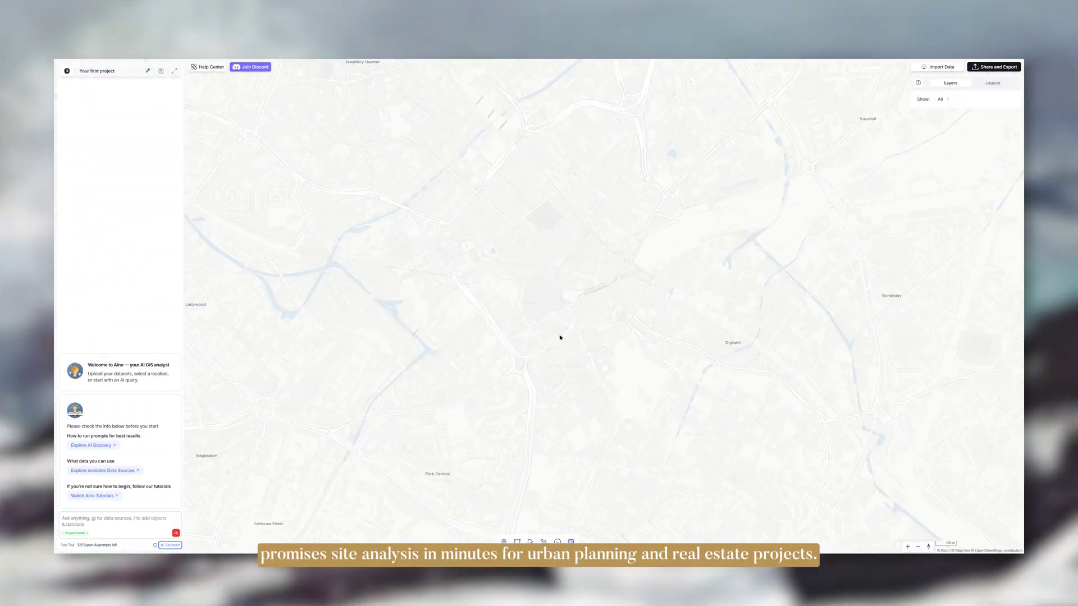
scroll(559, 337, up, 3)
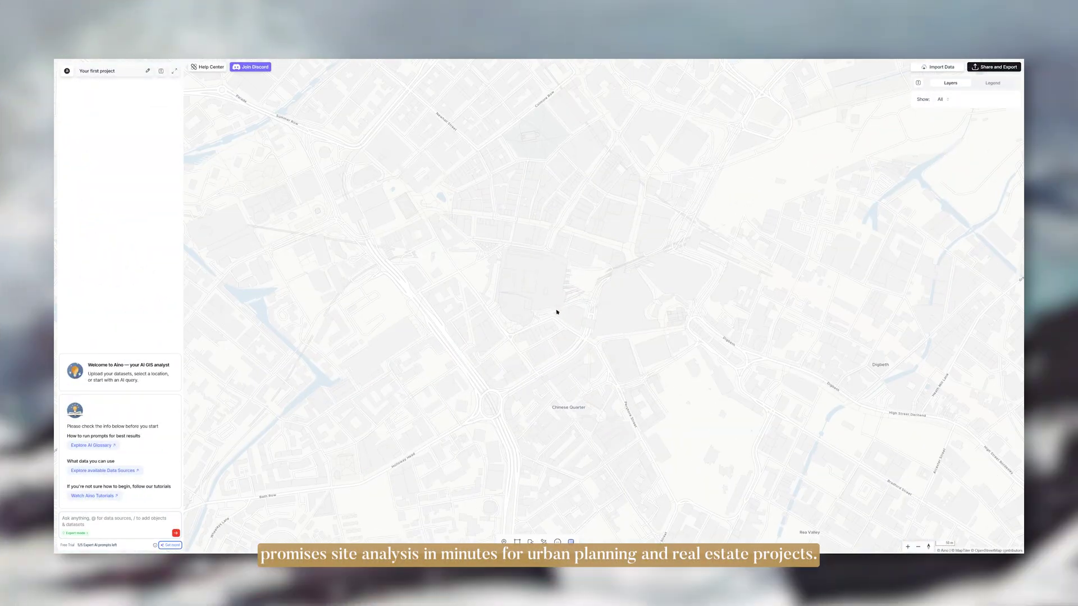
Pin central Birmingham, send the access-analysis prompt referencing /Pin, and start the analysis plan
click(531, 284)
click(124, 523)
text(Analyse pedestrian, vehicular, cycle, and public transport access around)
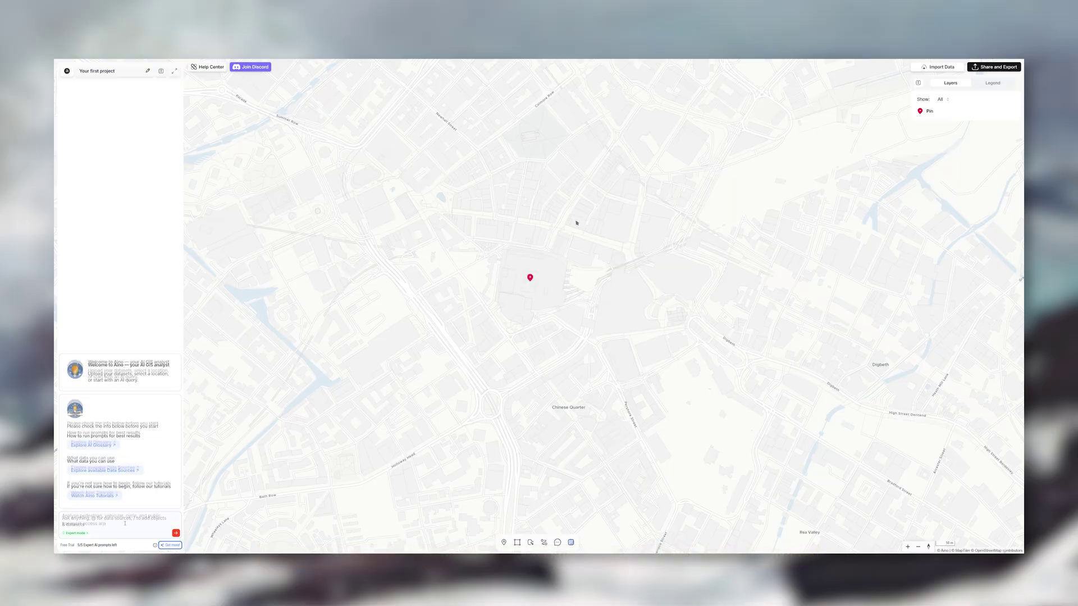
text(/)
click(140, 500)
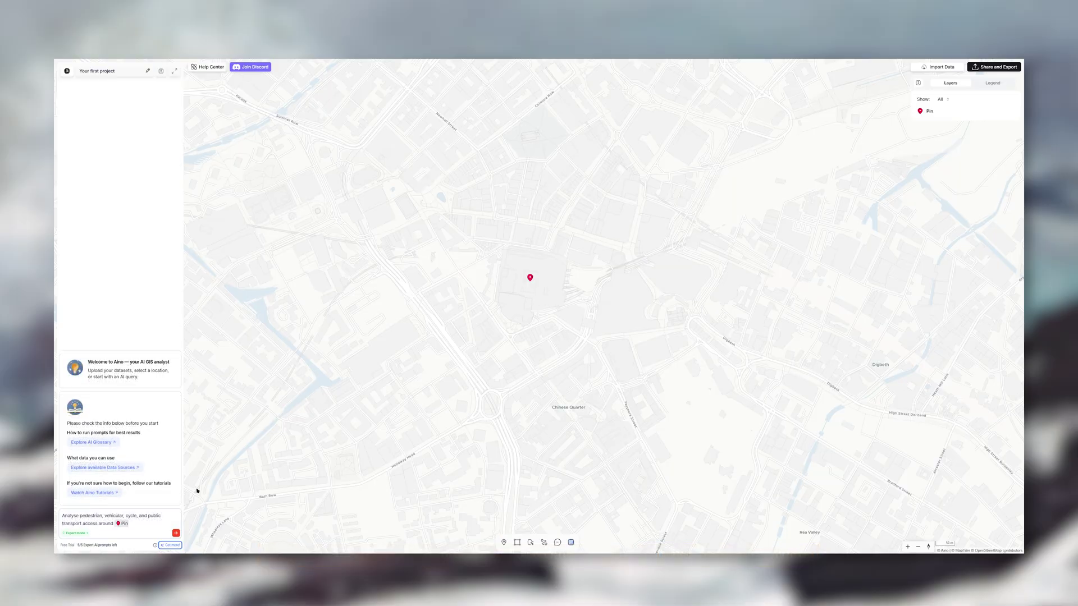
click(176, 533)
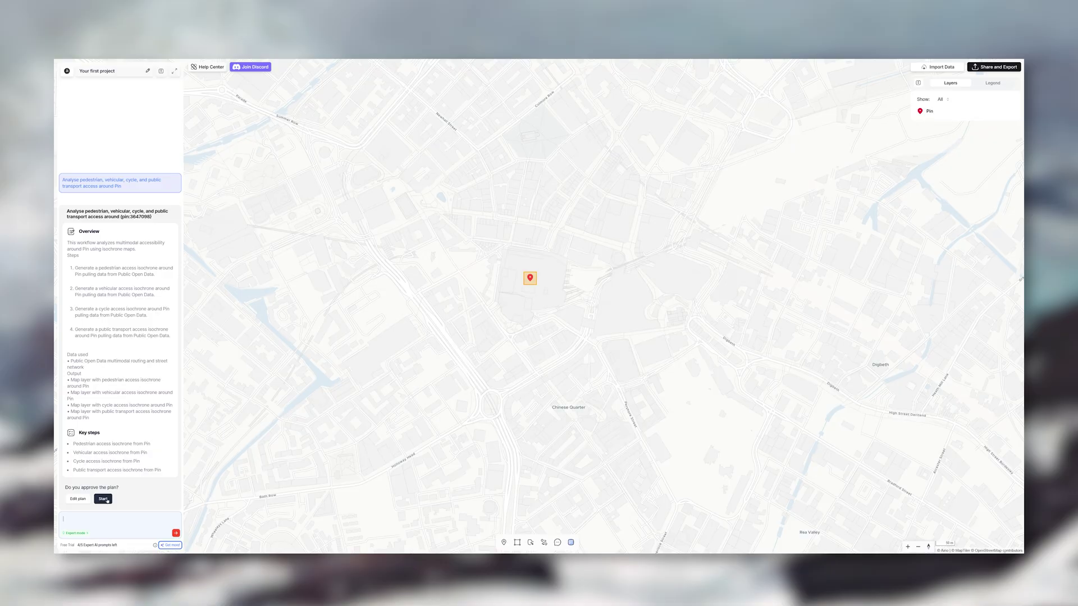
click(106, 500)
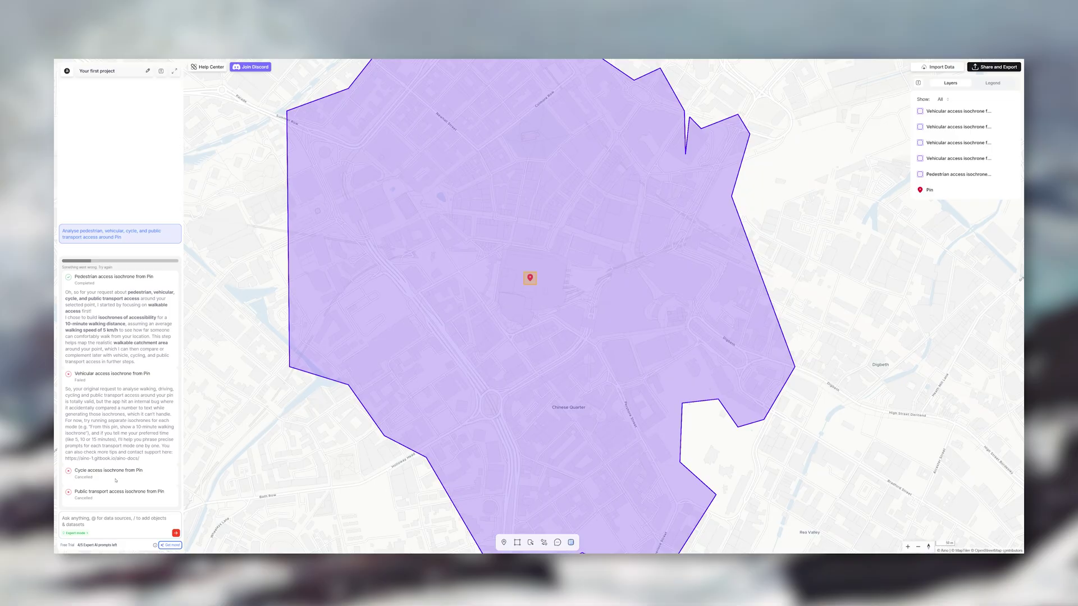
Request 'Show building types around Pin' and sort the nearby buildings' attribute table by the lit column
text(Show building types around Pin)
key(Return)
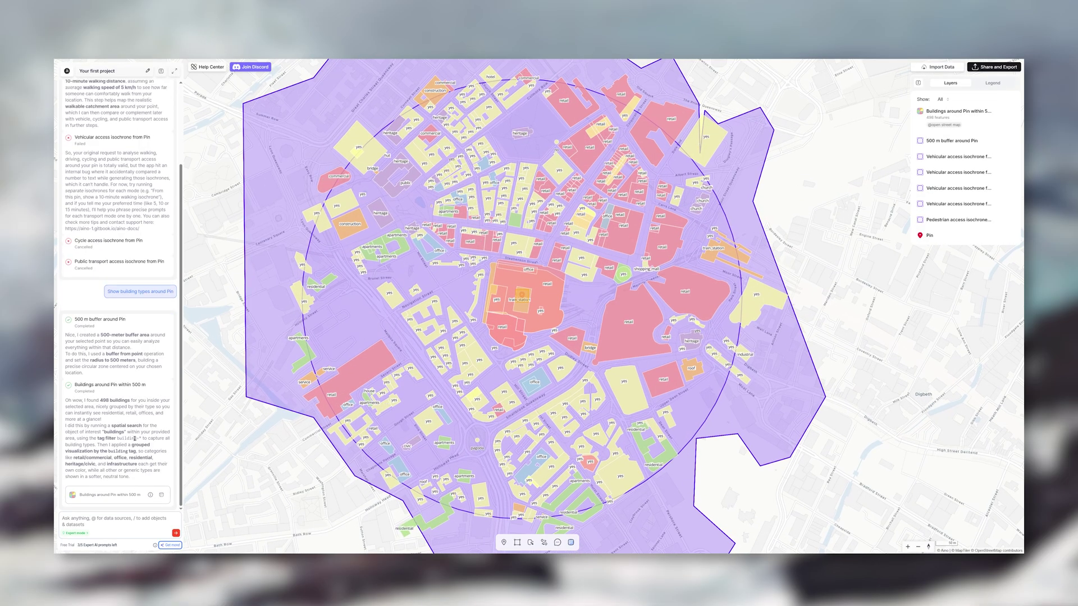
click(161, 495)
click(343, 332)
scroll(392, 423, down, 6)
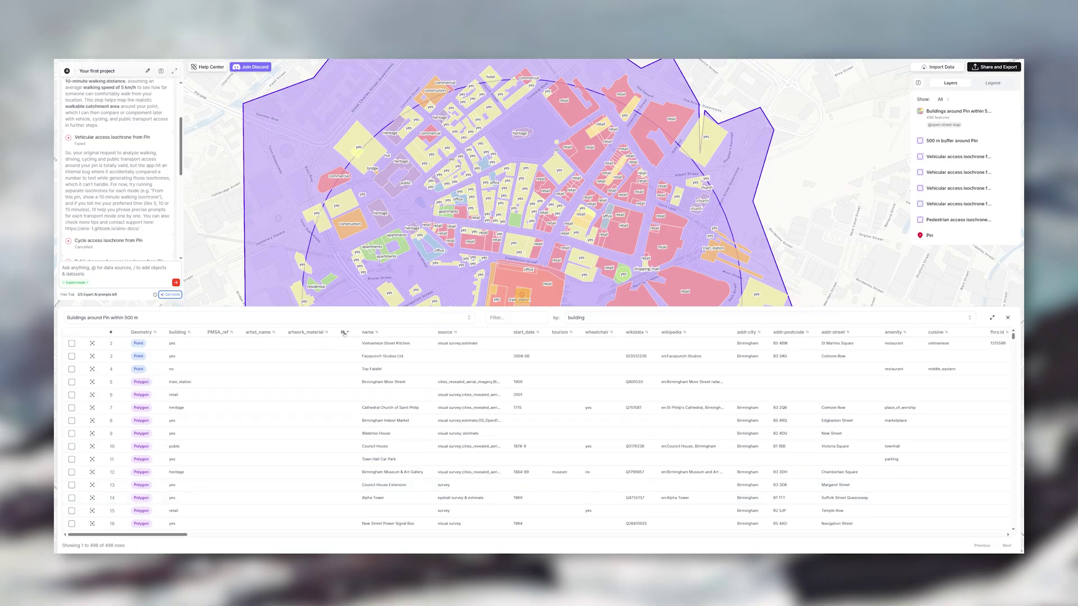
scroll(545, 450, up, 6)
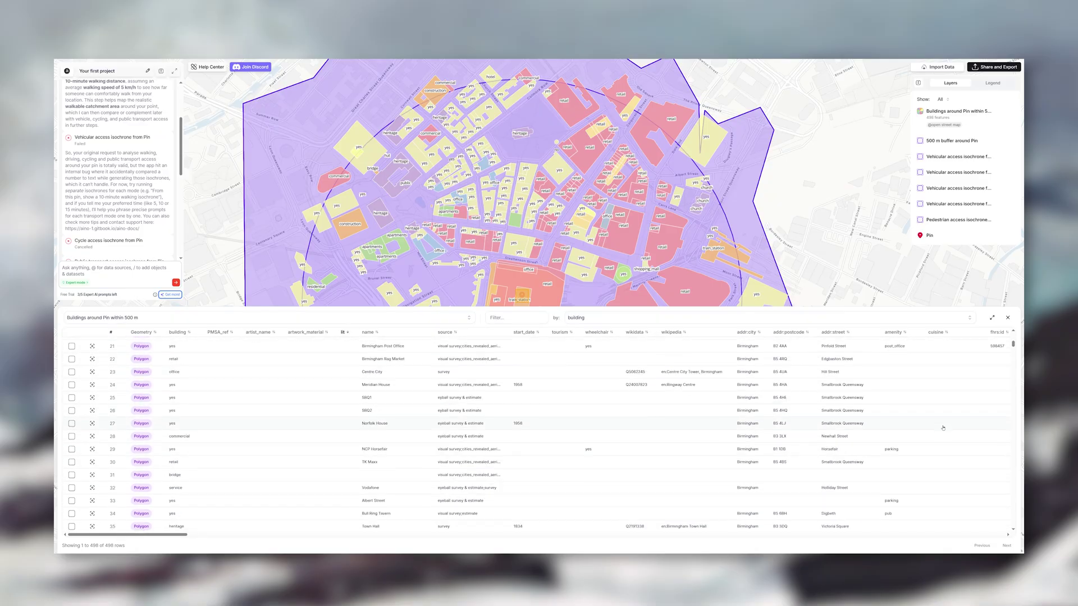
key(Escape)
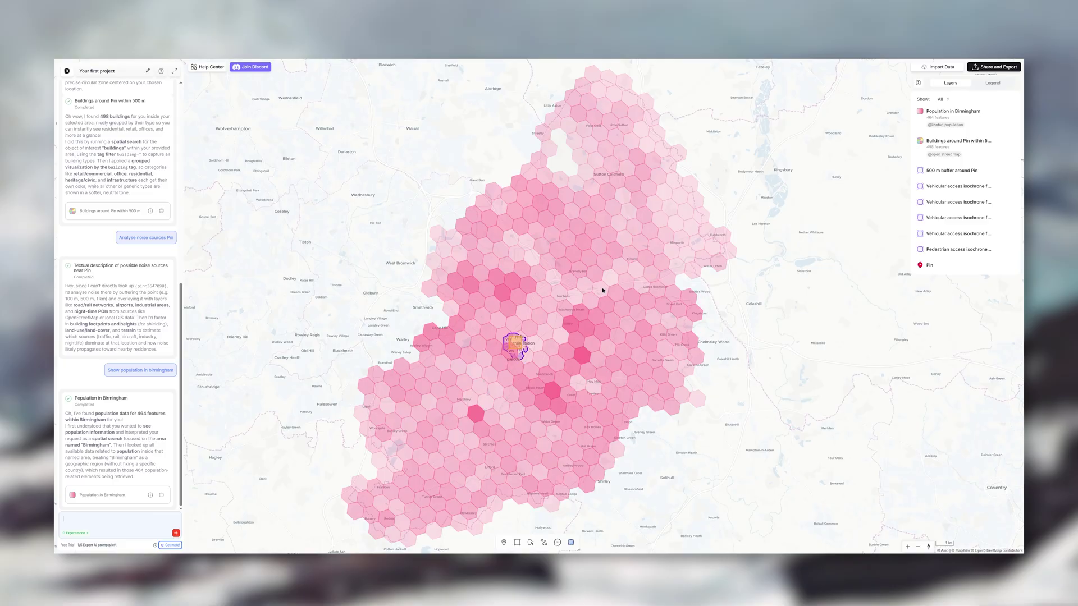
Show the Legend, toggle the population hexagon layer off and on twice, and zoom around the pin
click(993, 84)
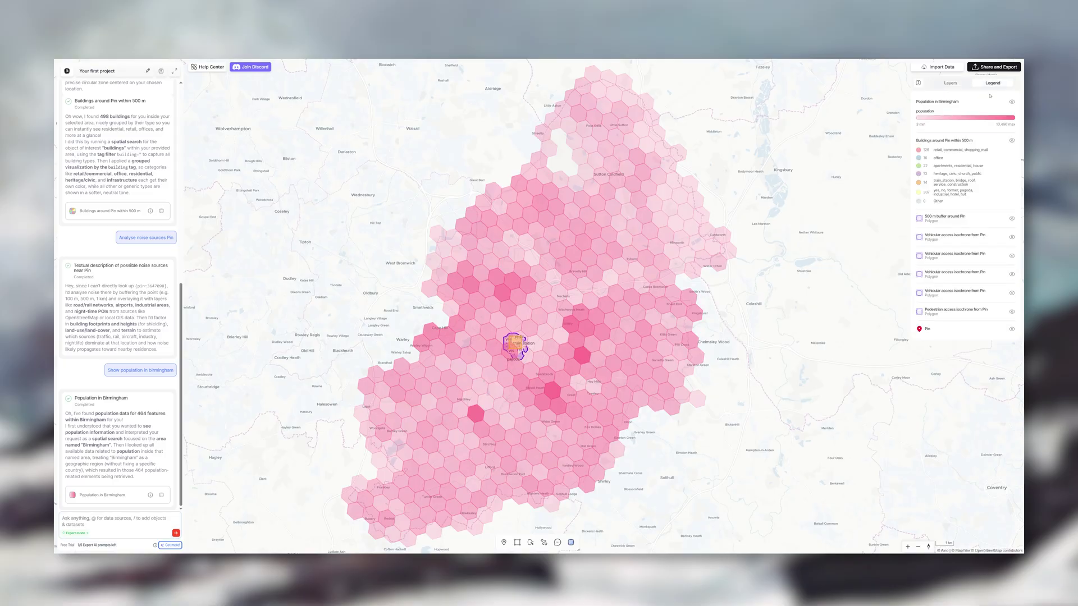
click(1012, 102)
click(1012, 102)
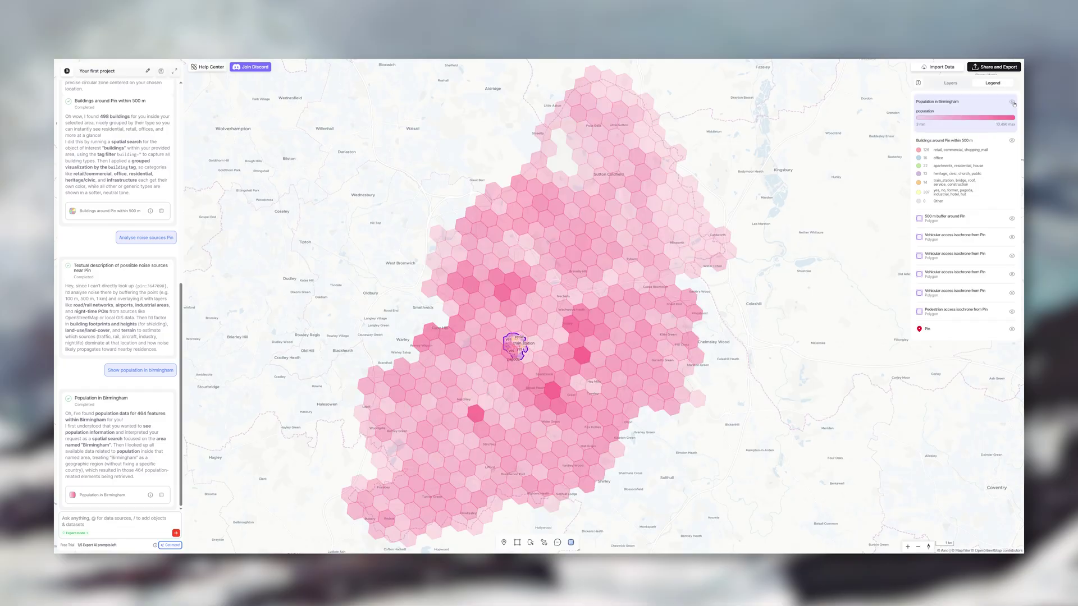
click(1012, 102)
click(1012, 102)
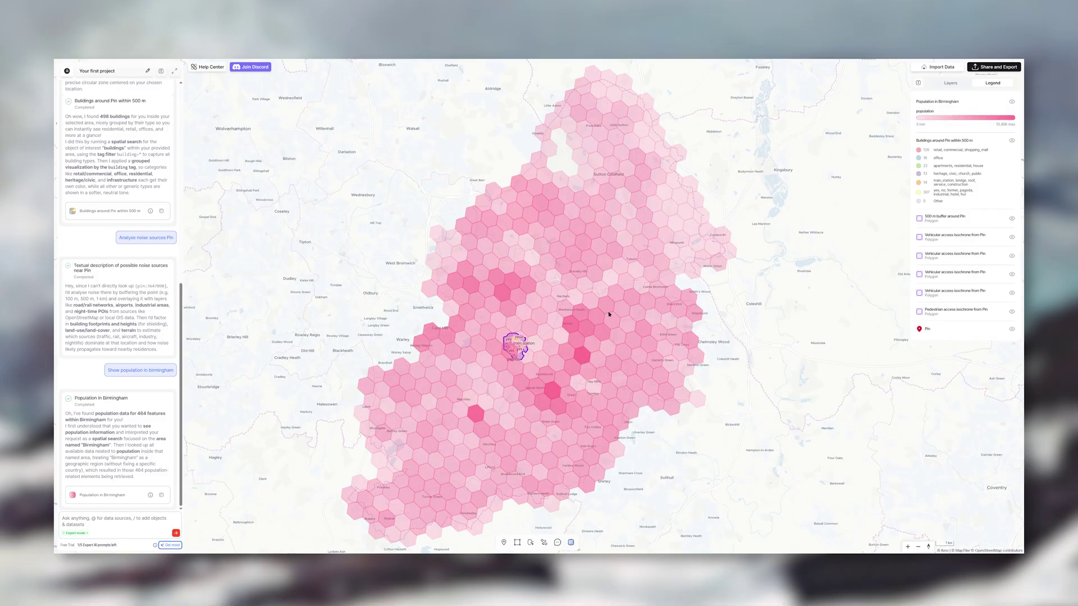
scroll(500, 360, up, 10)
scroll(500, 360, up, 3)
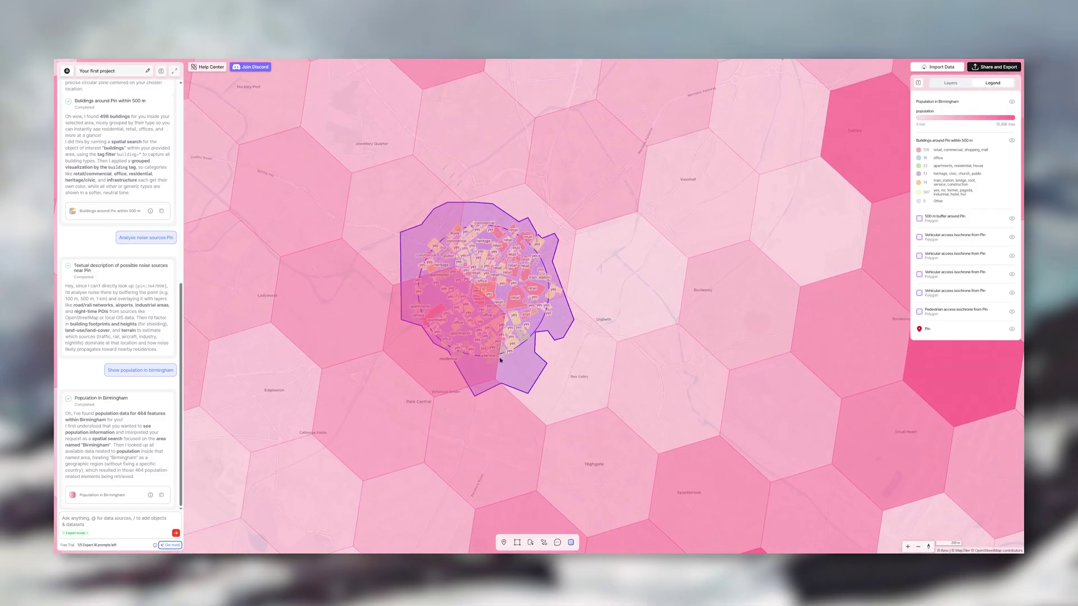
scroll(500, 360, down, 5)
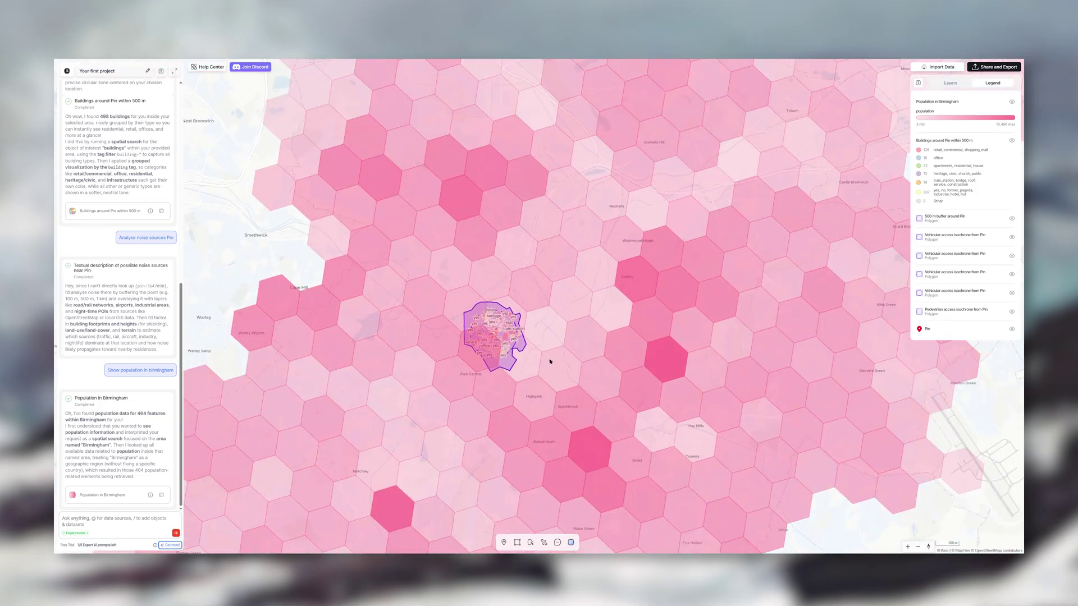